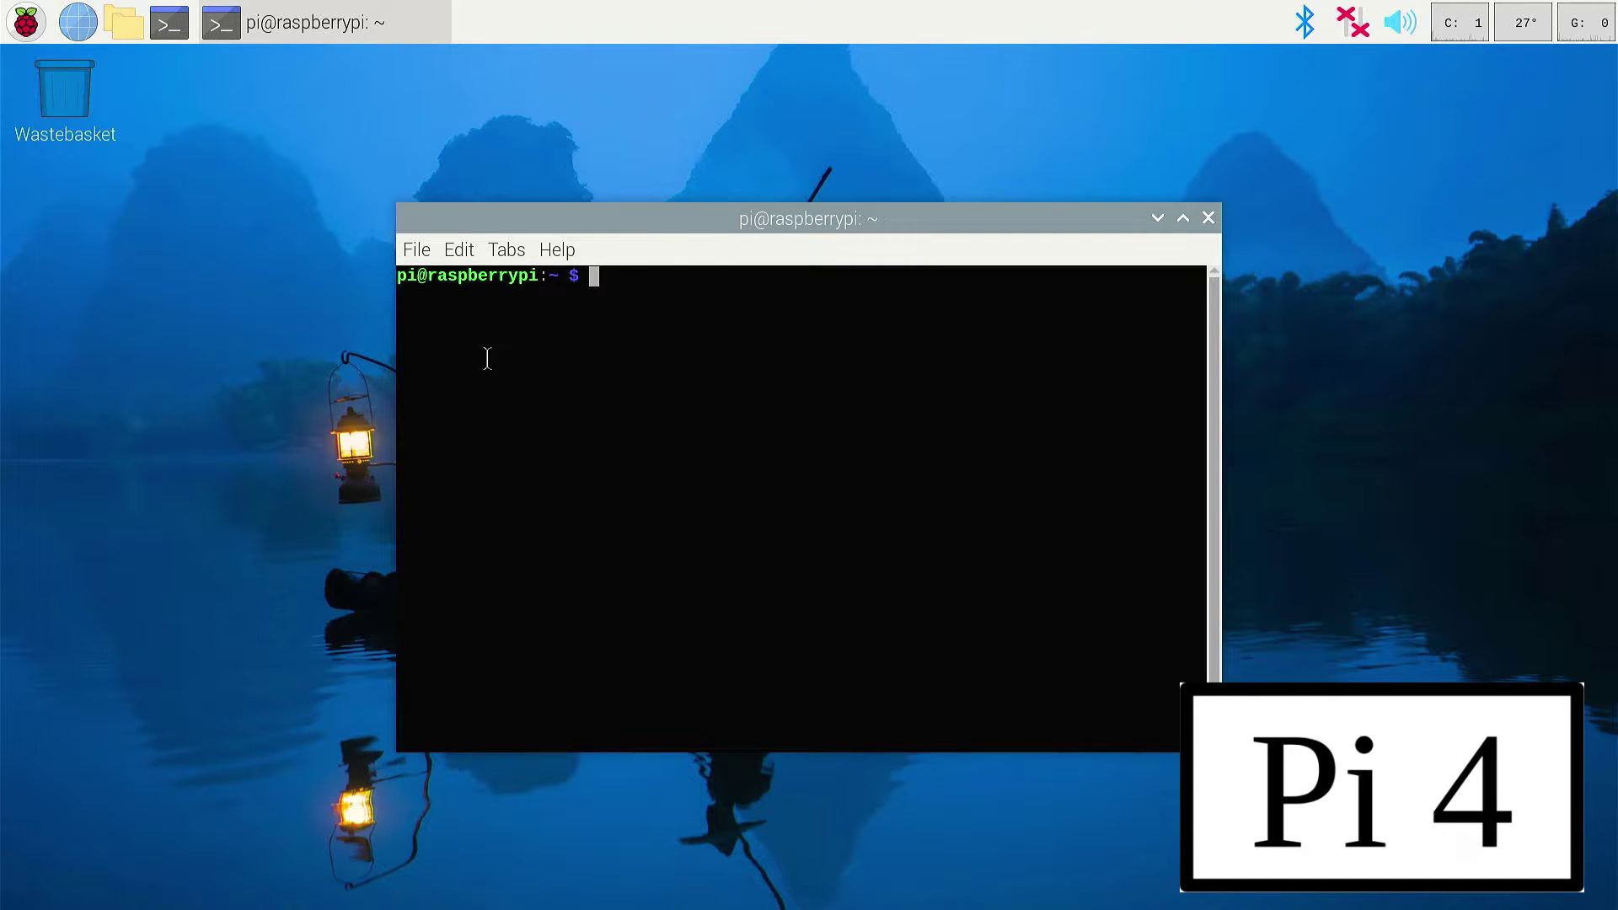
# Step: Run neofetch in the terminal to display the system information
pyautogui.write('neofetch')
pyautogui.press('Return')
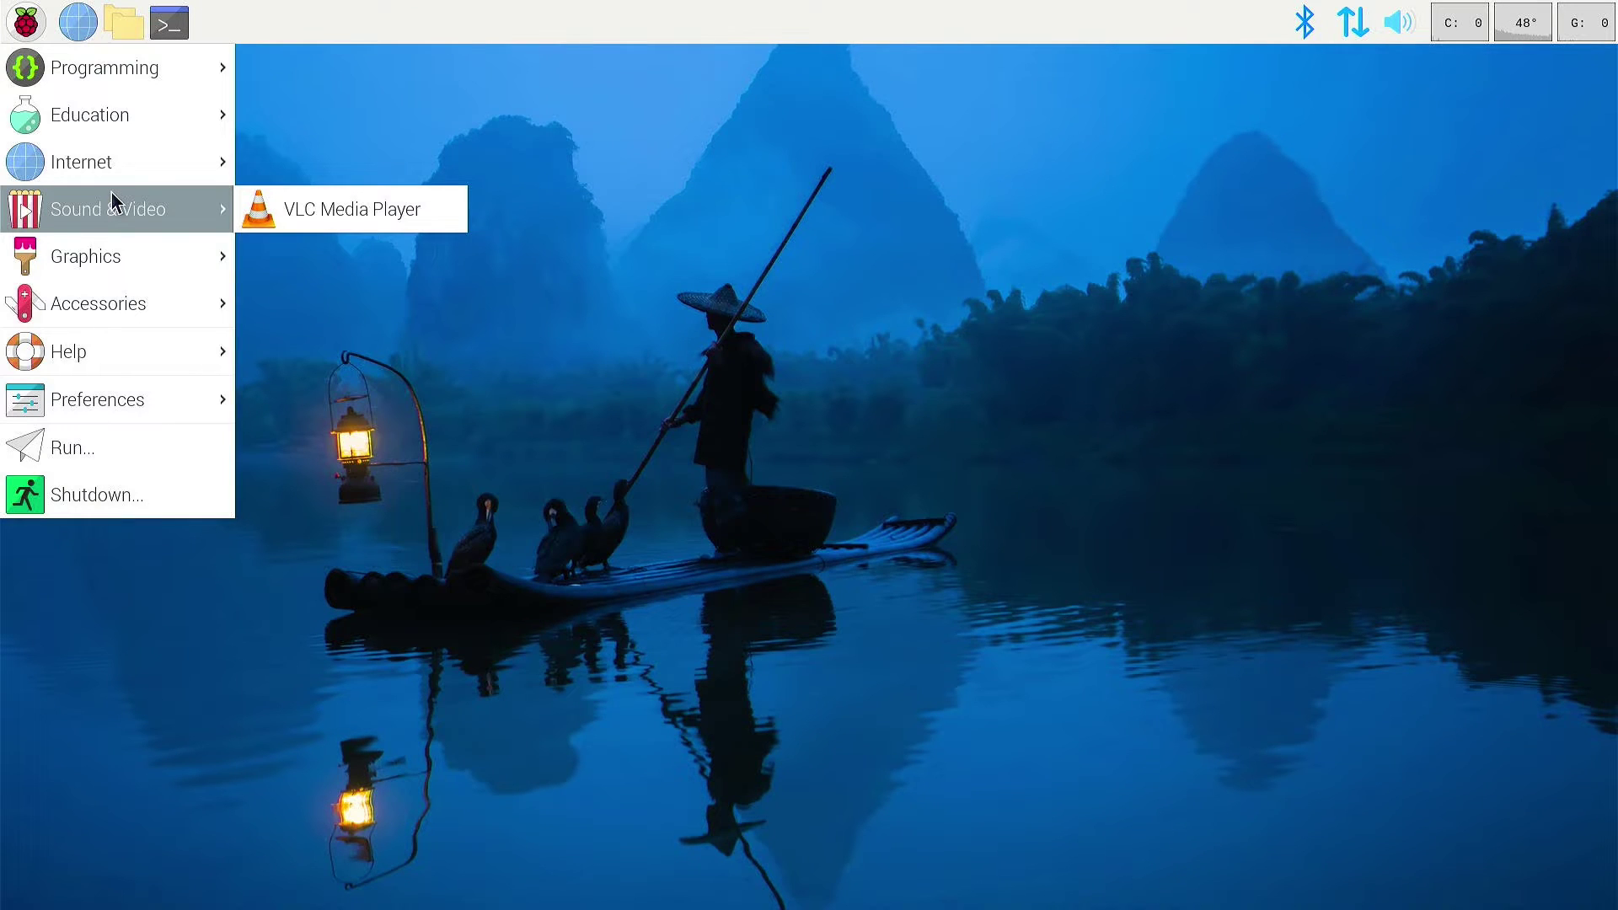
# Step: Search the Add / Remove Software package list for freecad and select the FreeCAD common files package to view its details
pyautogui.moveTo(145, 413)
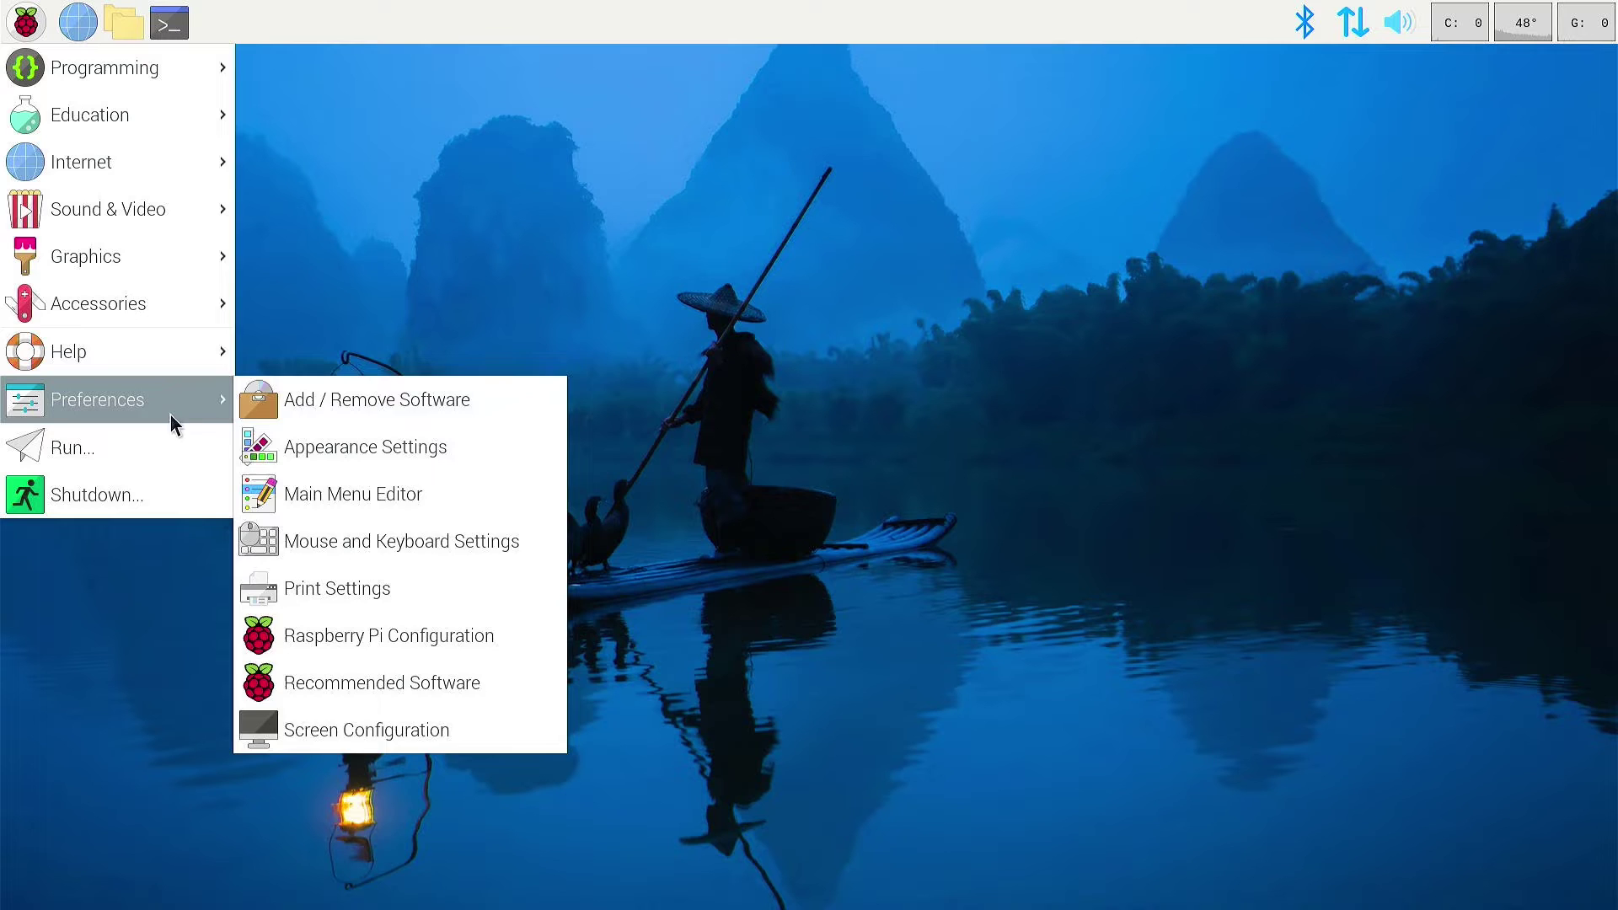
pyautogui.click(279, 402)
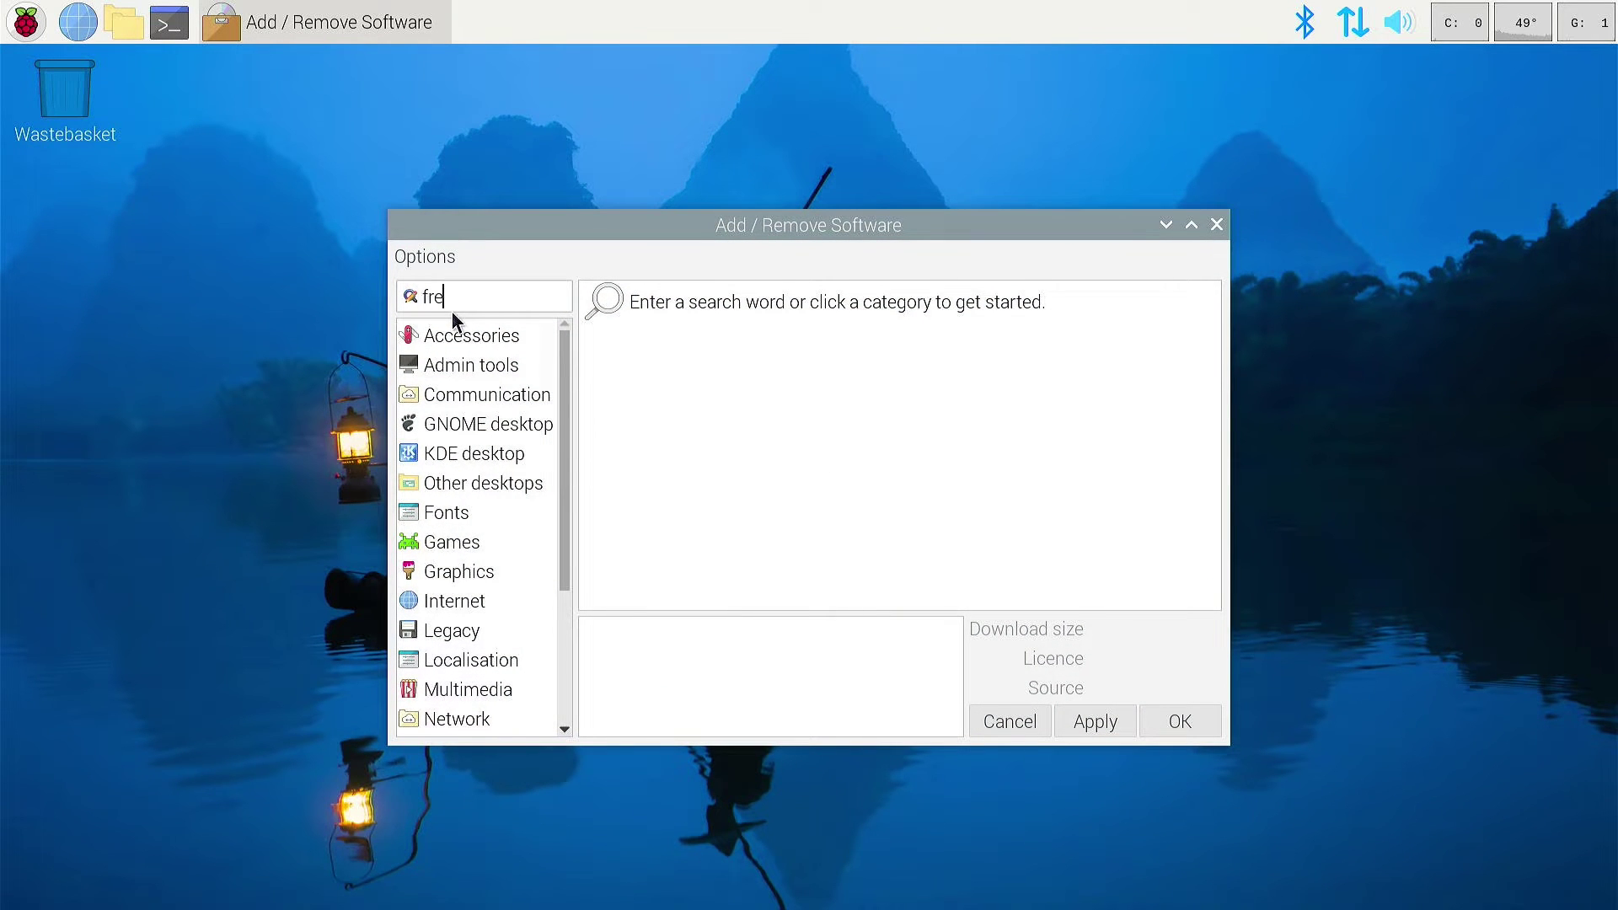
pyautogui.write('freecad')
pyautogui.press('Return')
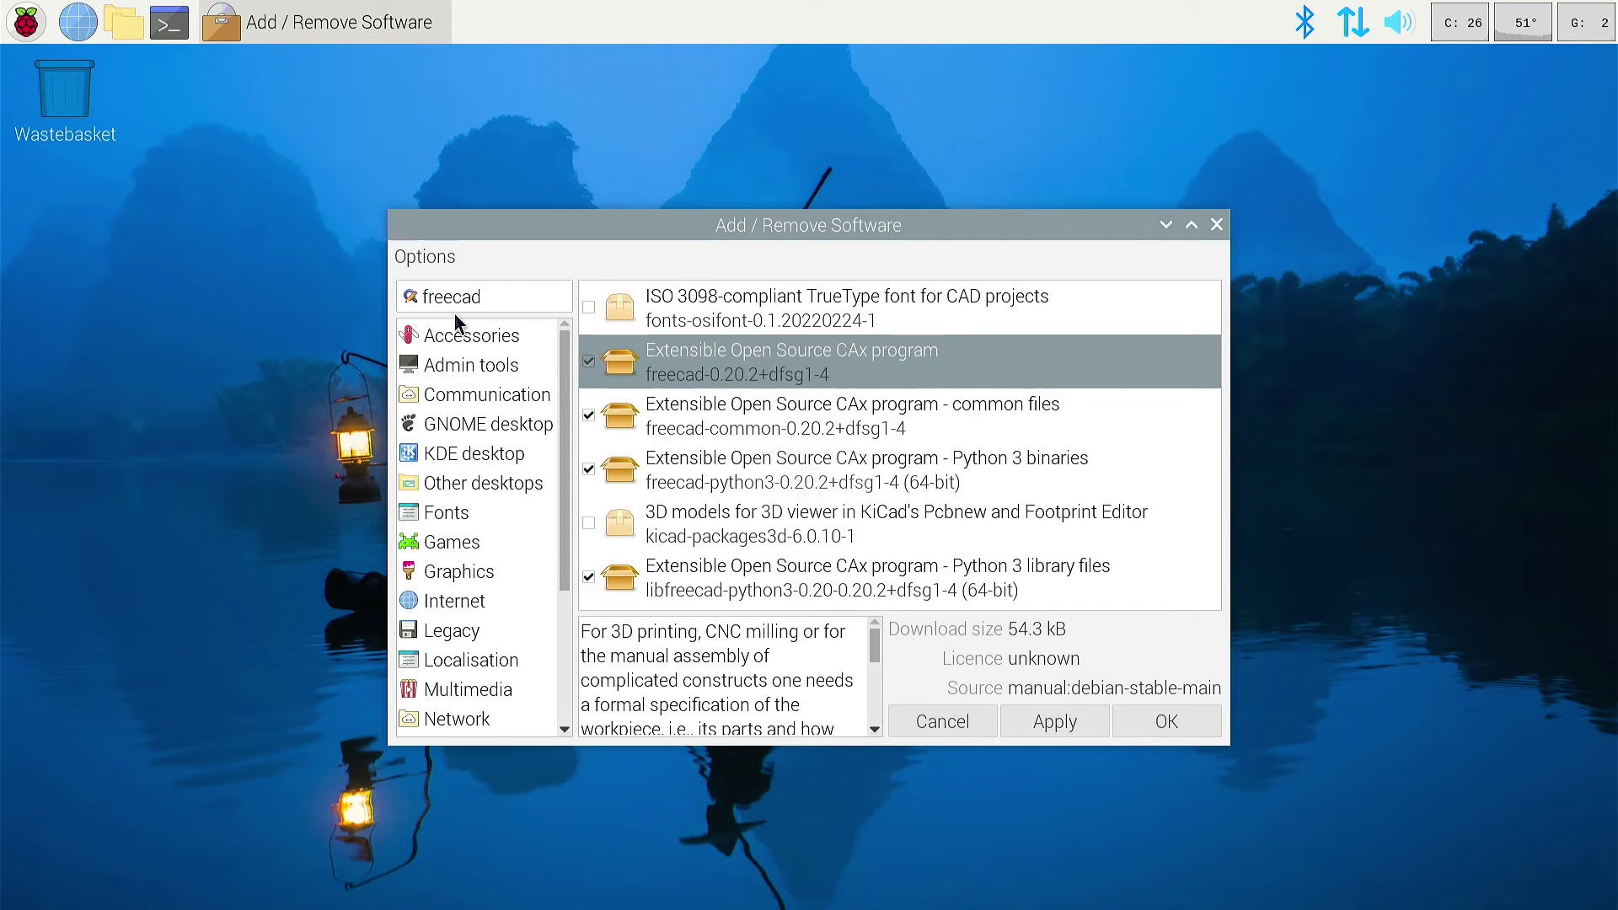
pyautogui.click(740, 431)
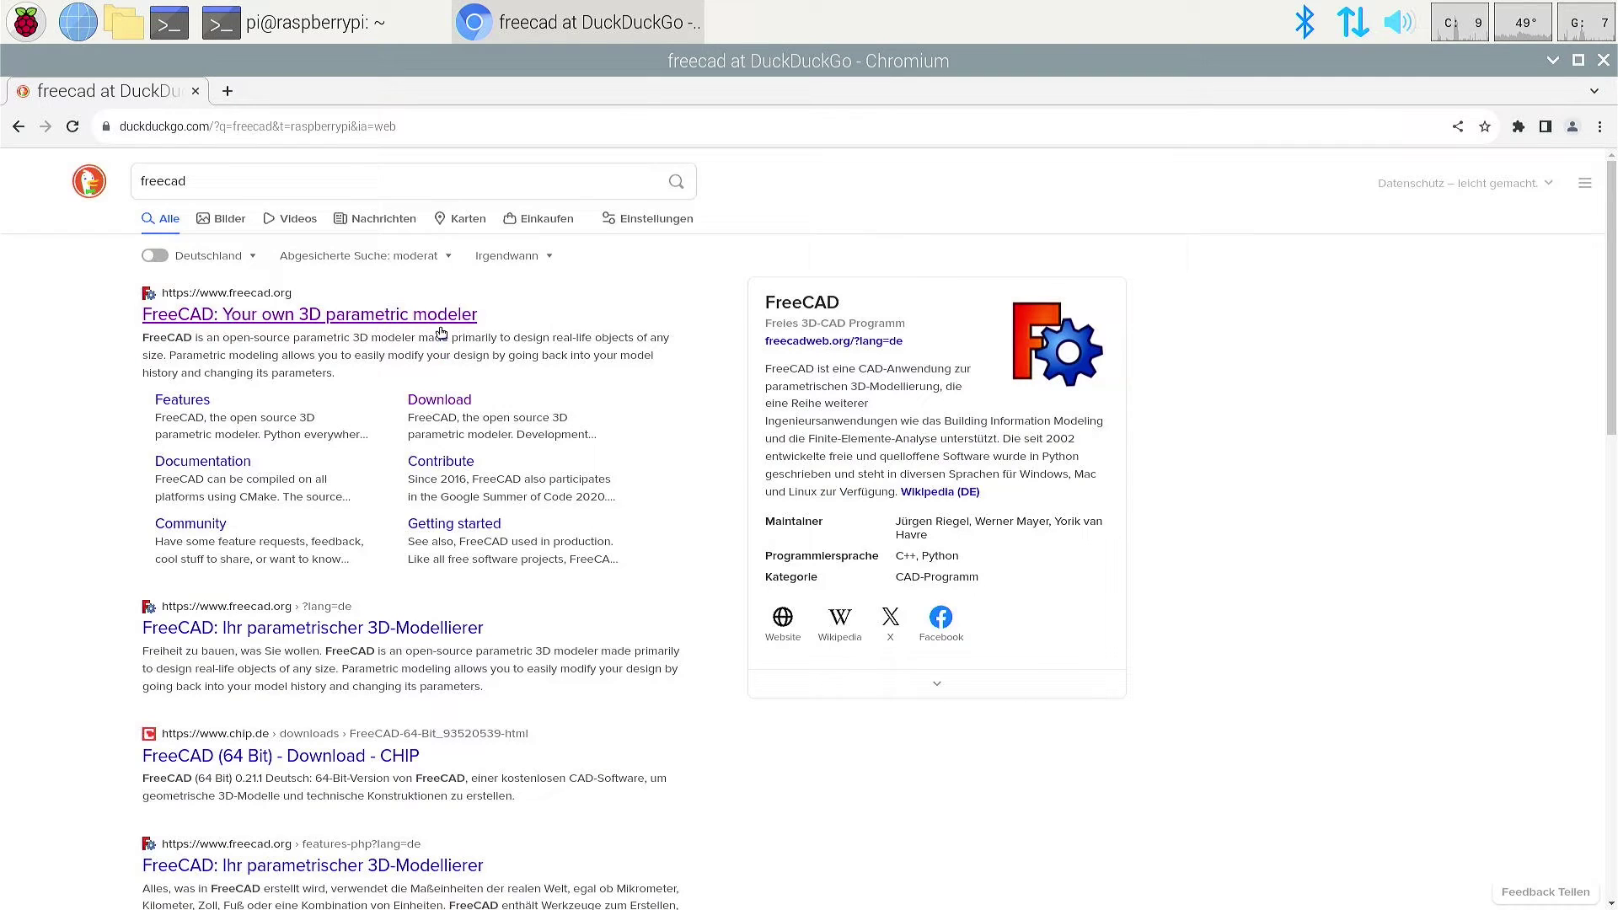
# Step: Download the Linux aarch64 AppImage from the official FreeCAD website's download page
pyautogui.click(442, 325)
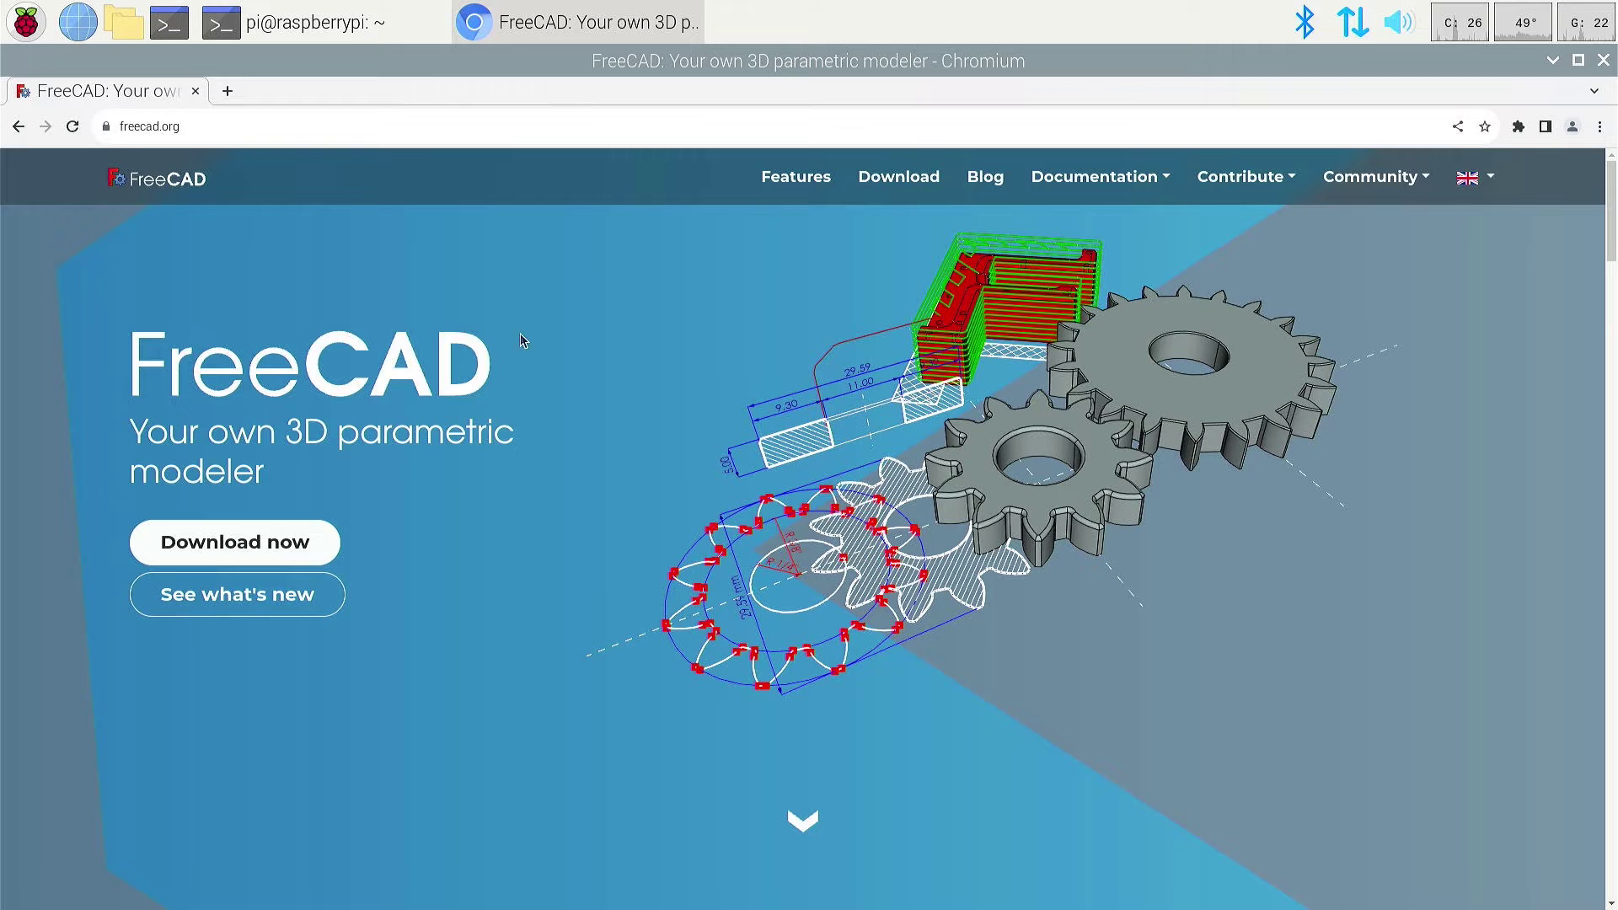
pyautogui.click(883, 187)
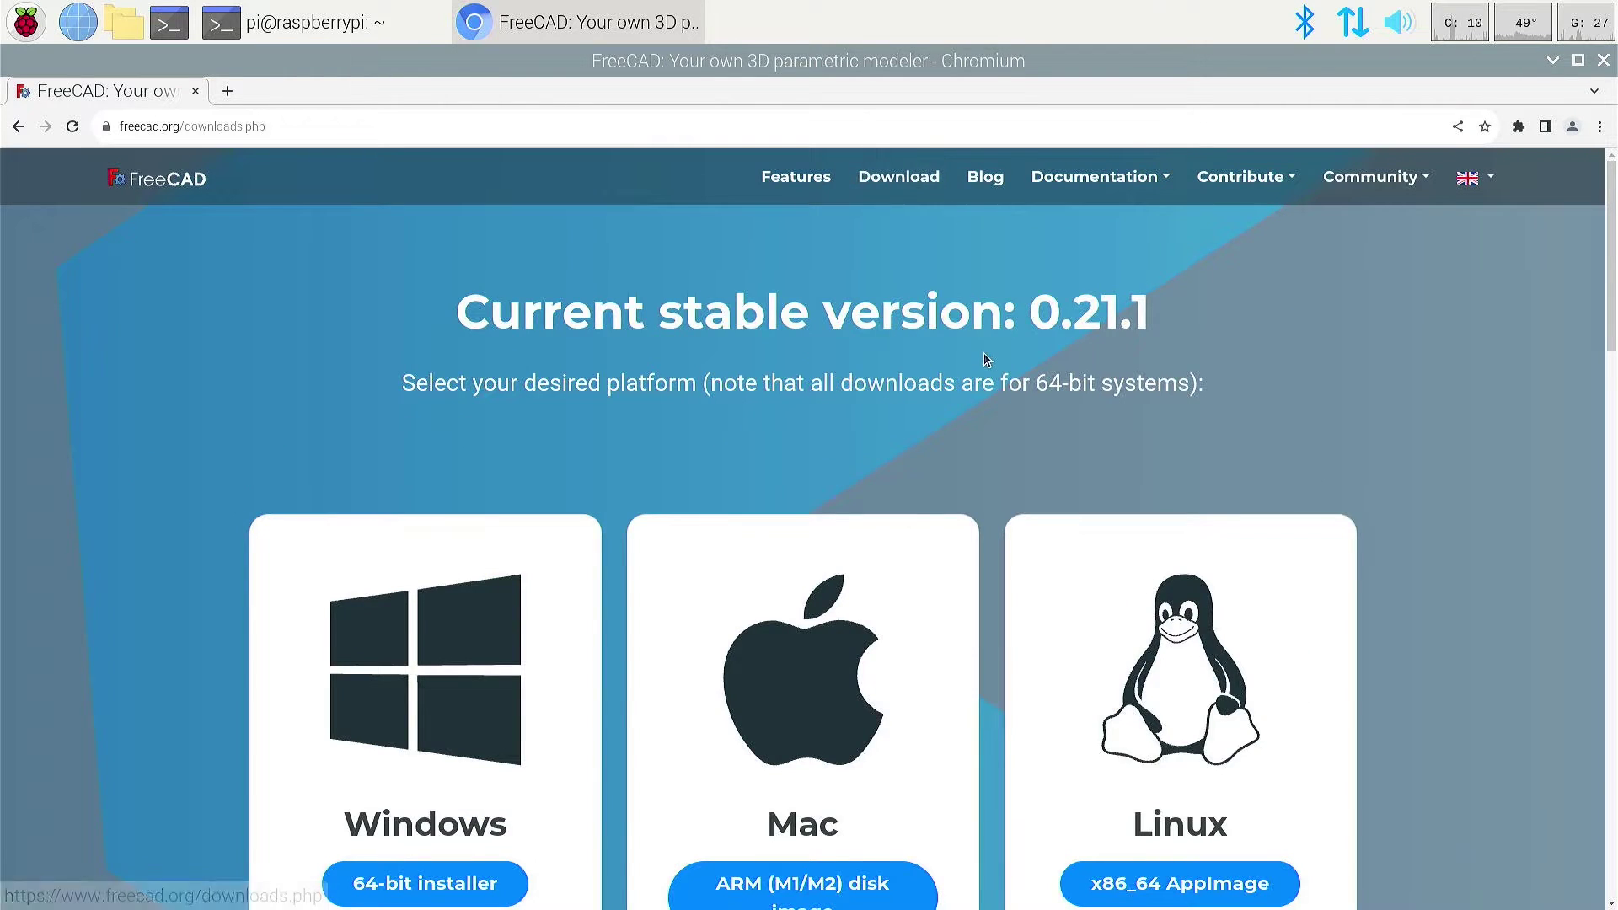
pyautogui.scroll(-3, 983, 353)
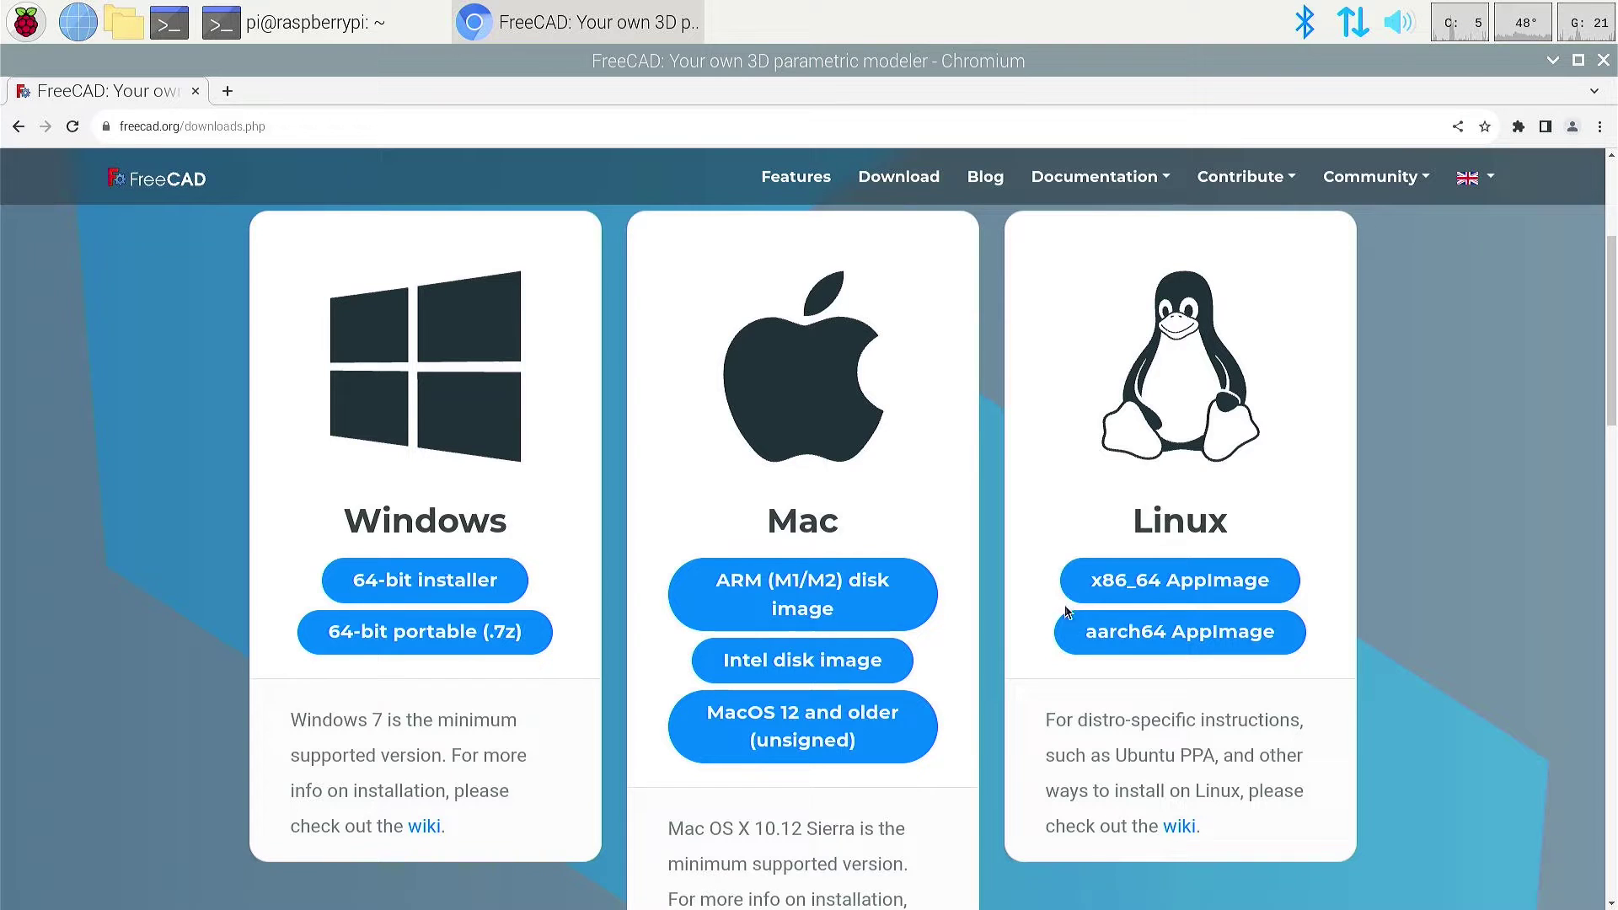
pyautogui.click(1127, 649)
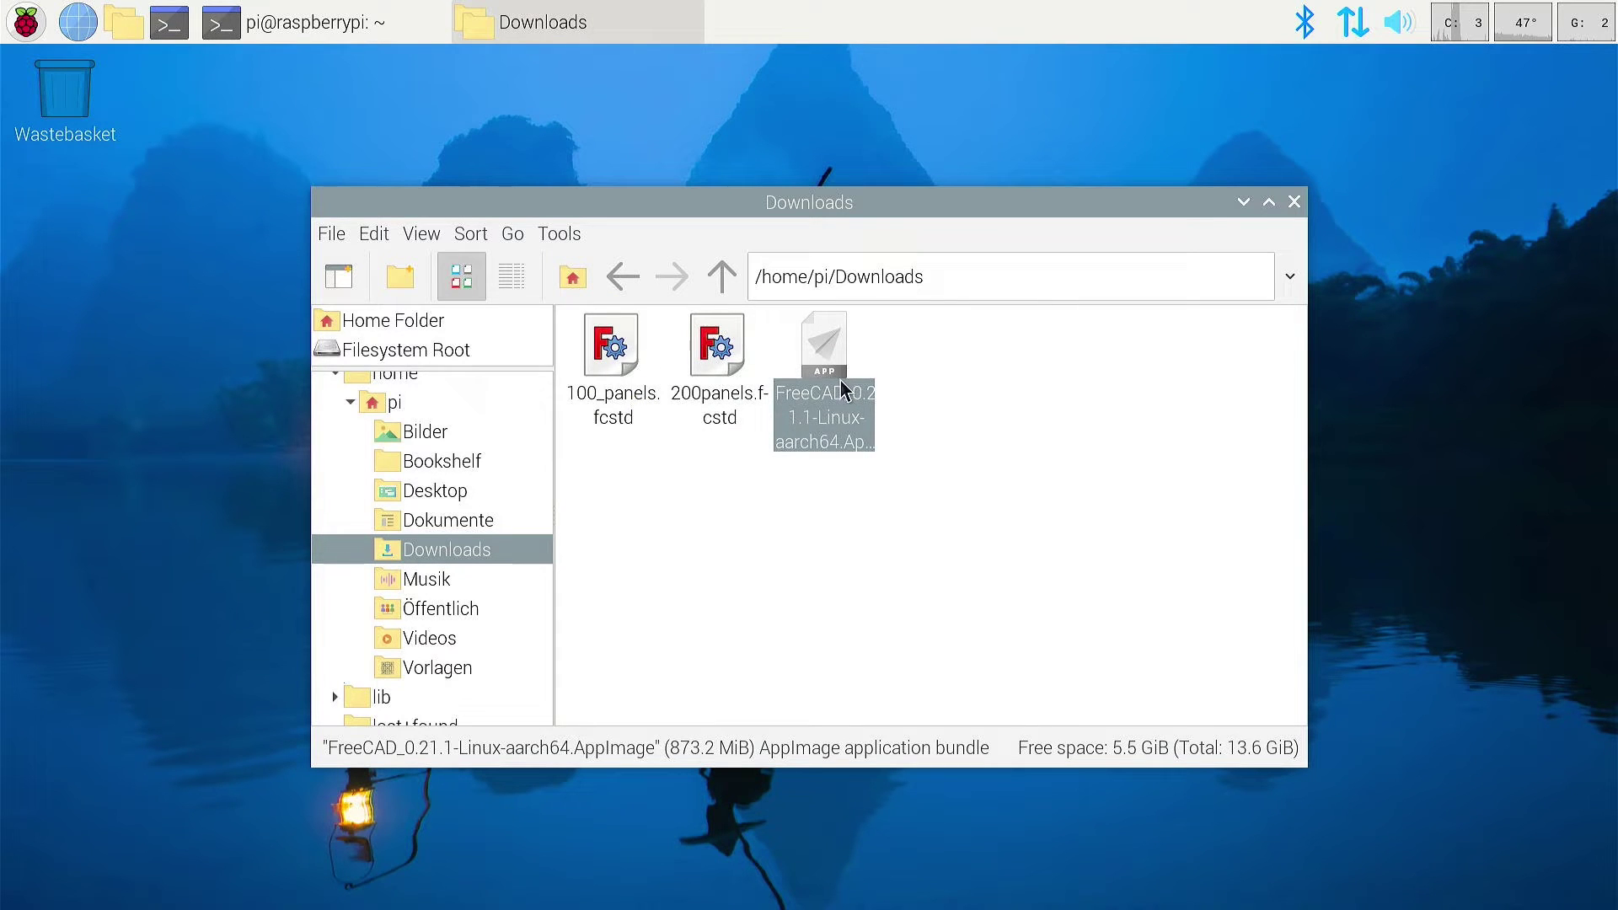
# Step: Set the execute permission of the FreeCAD AppImage in the Downloads folder to Only owner
pyautogui.rightClick(844, 384)
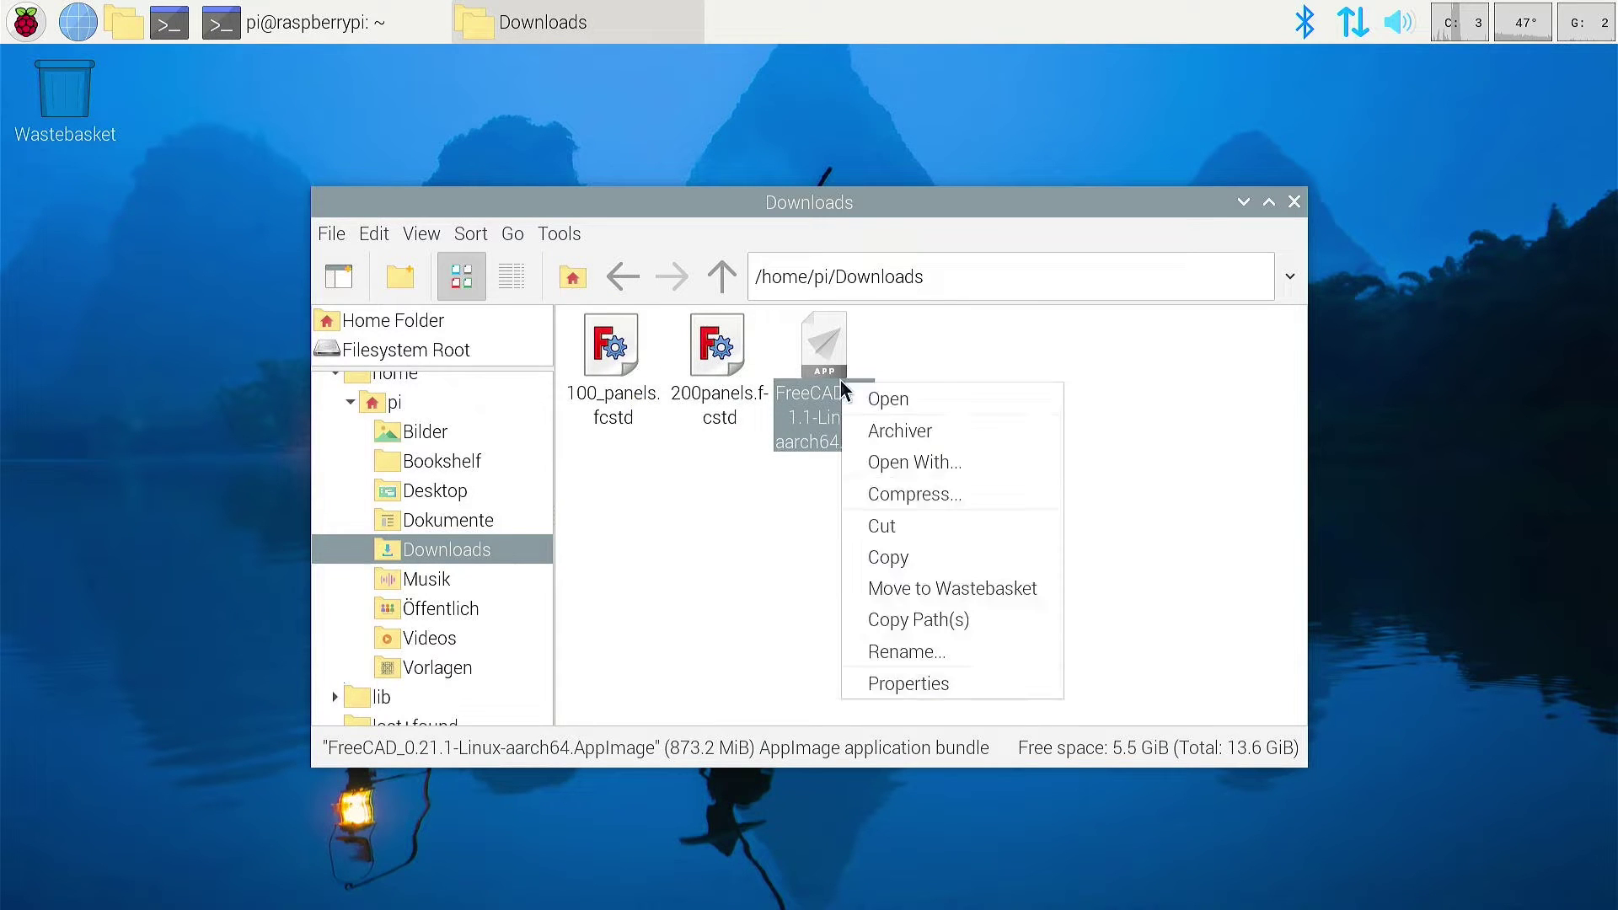
pyautogui.click(911, 682)
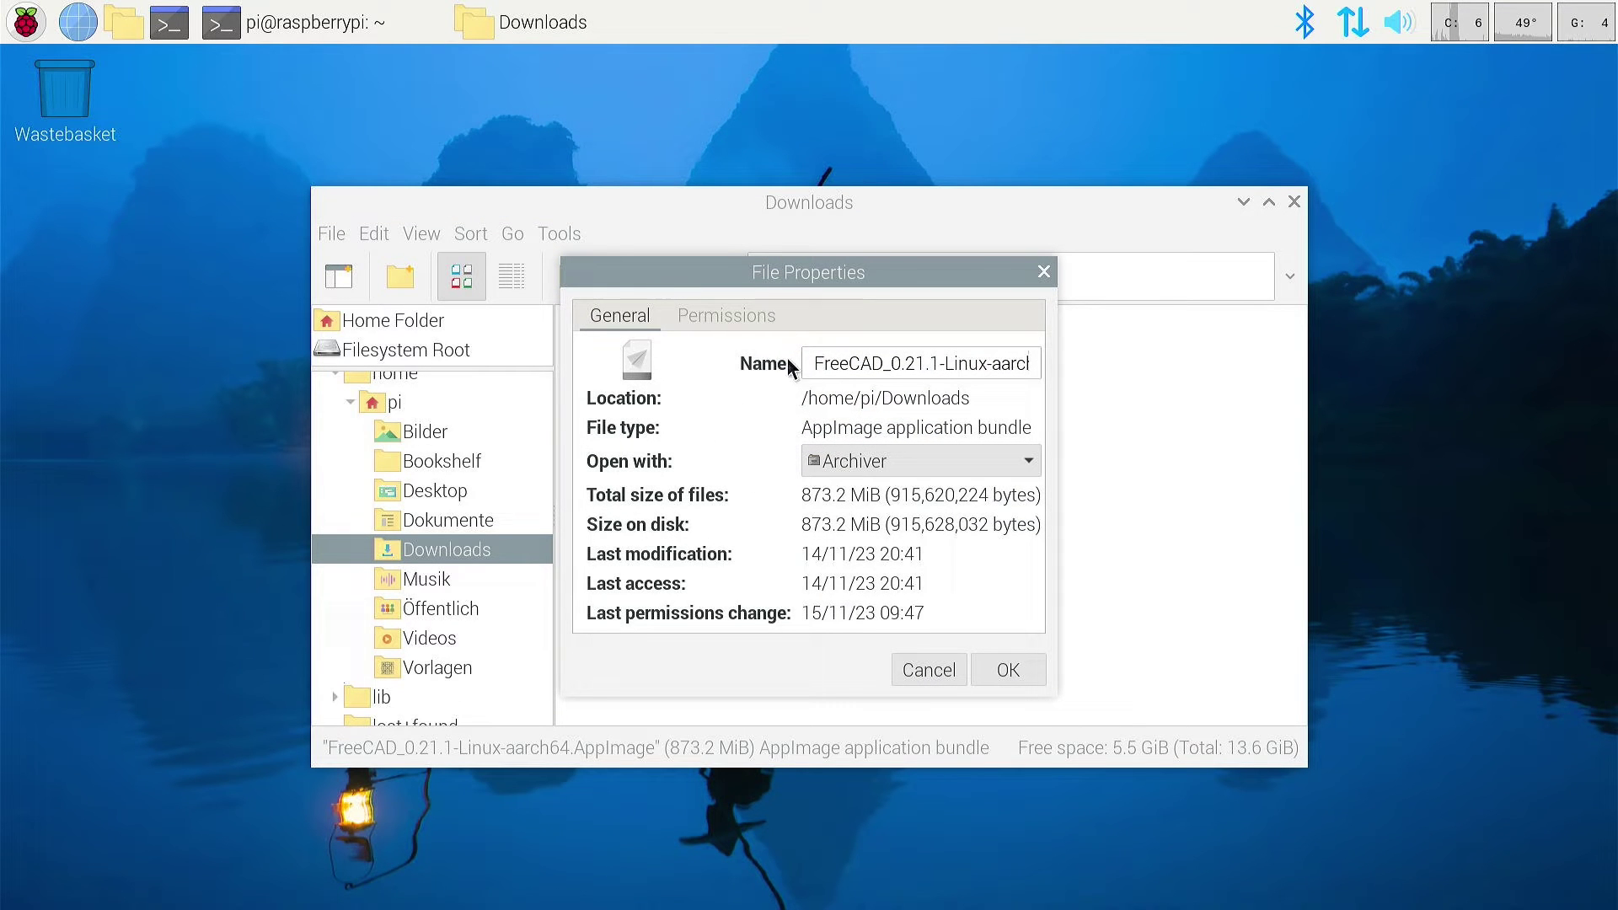
pyautogui.click(743, 315)
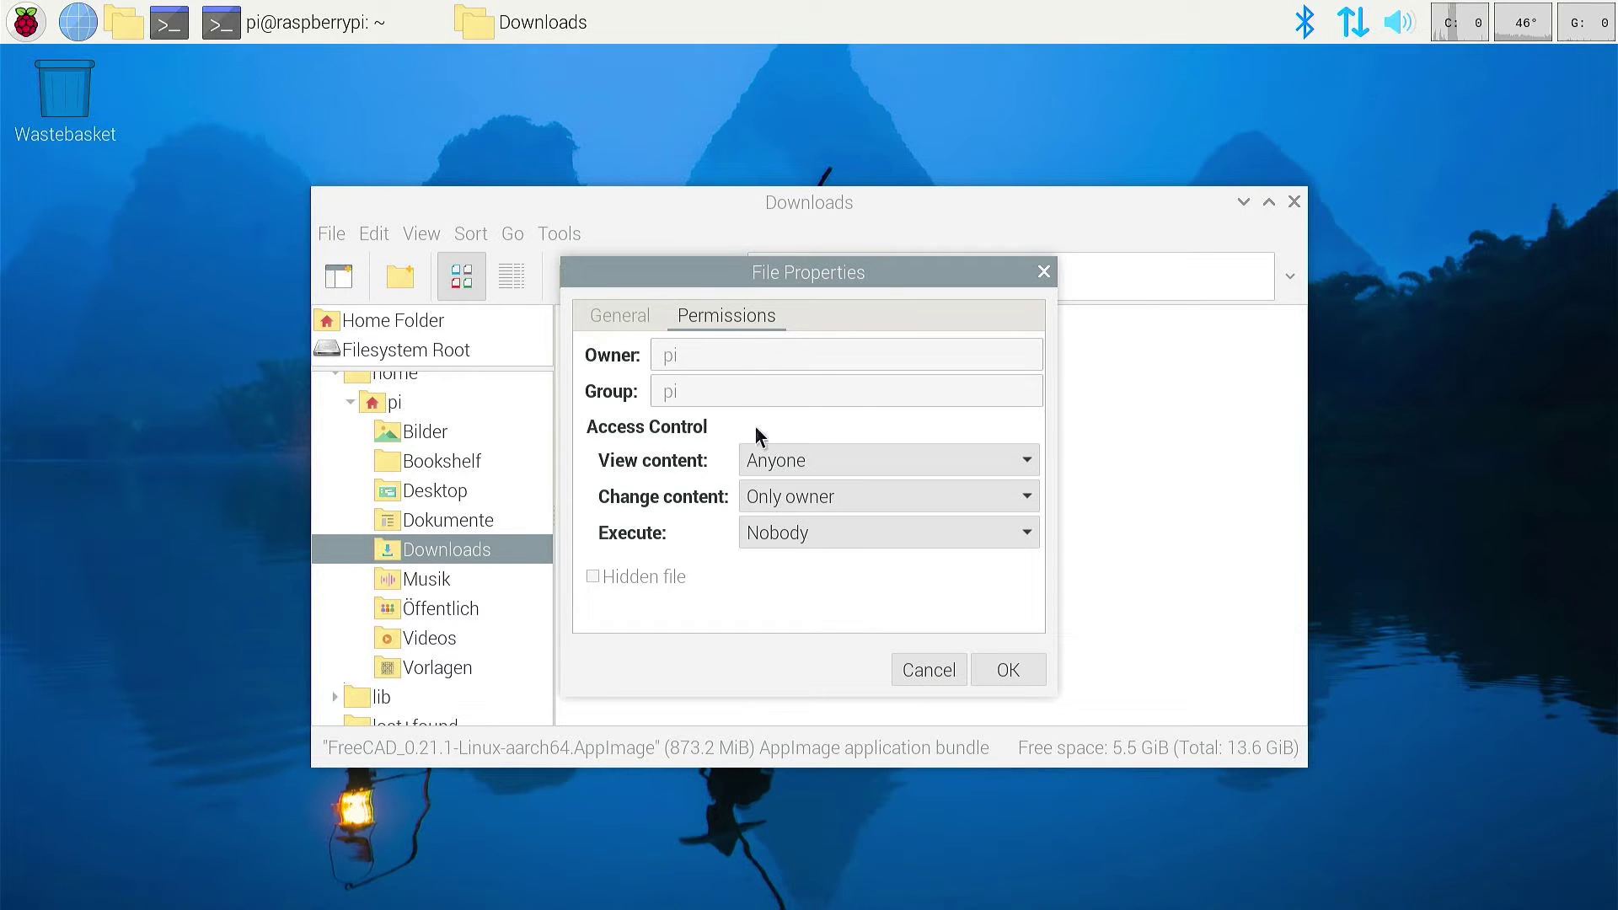
pyautogui.click(779, 533)
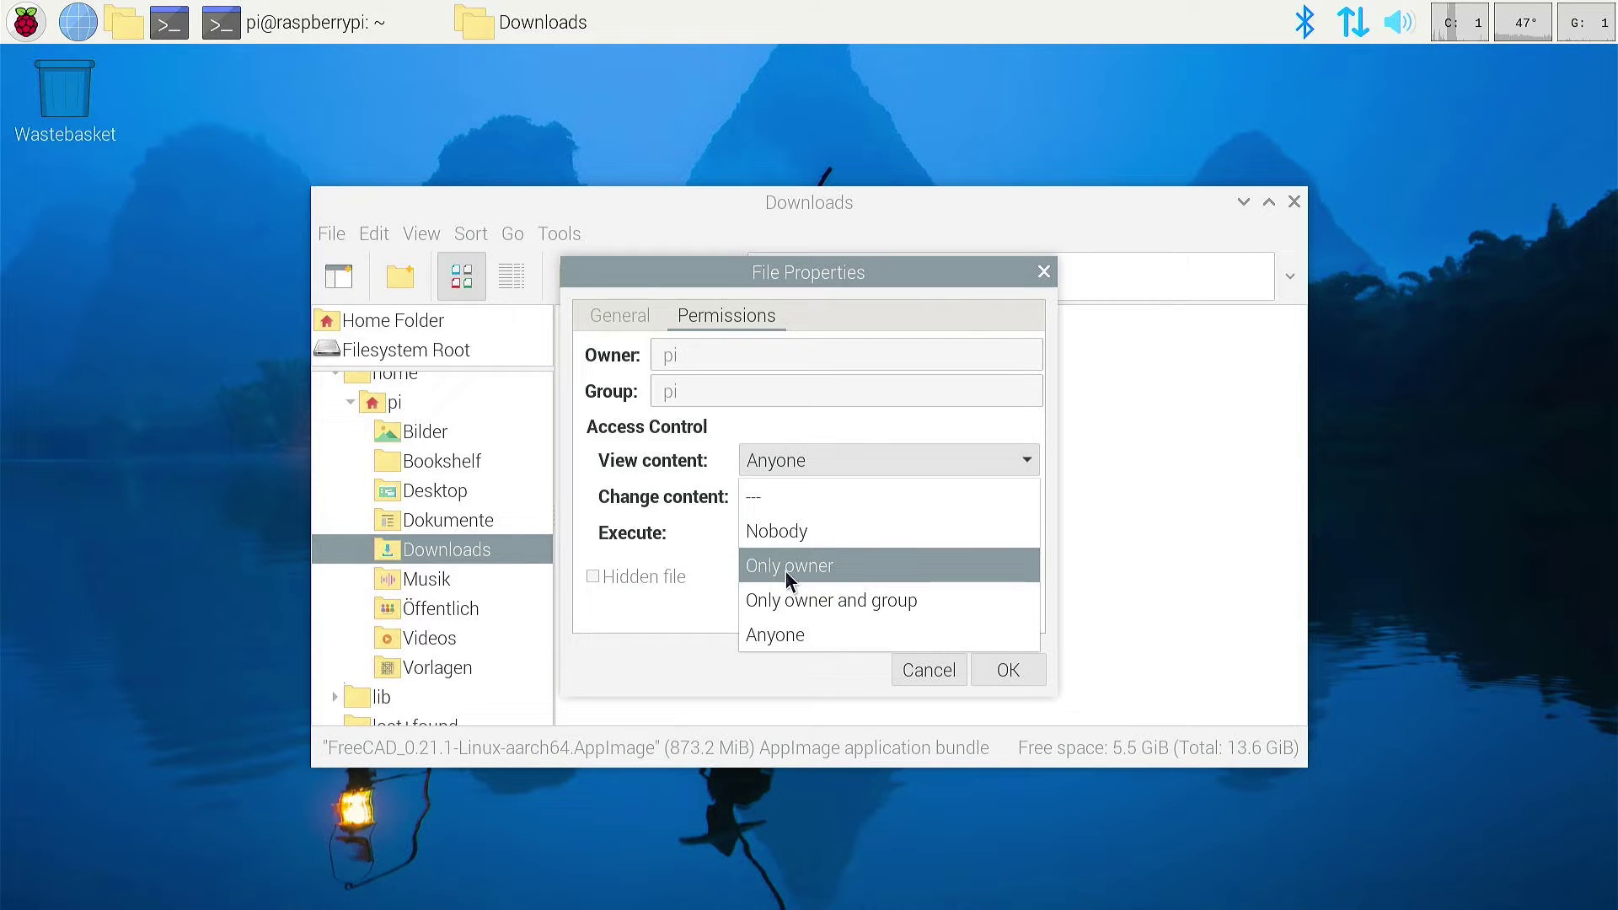
pyautogui.click(785, 566)
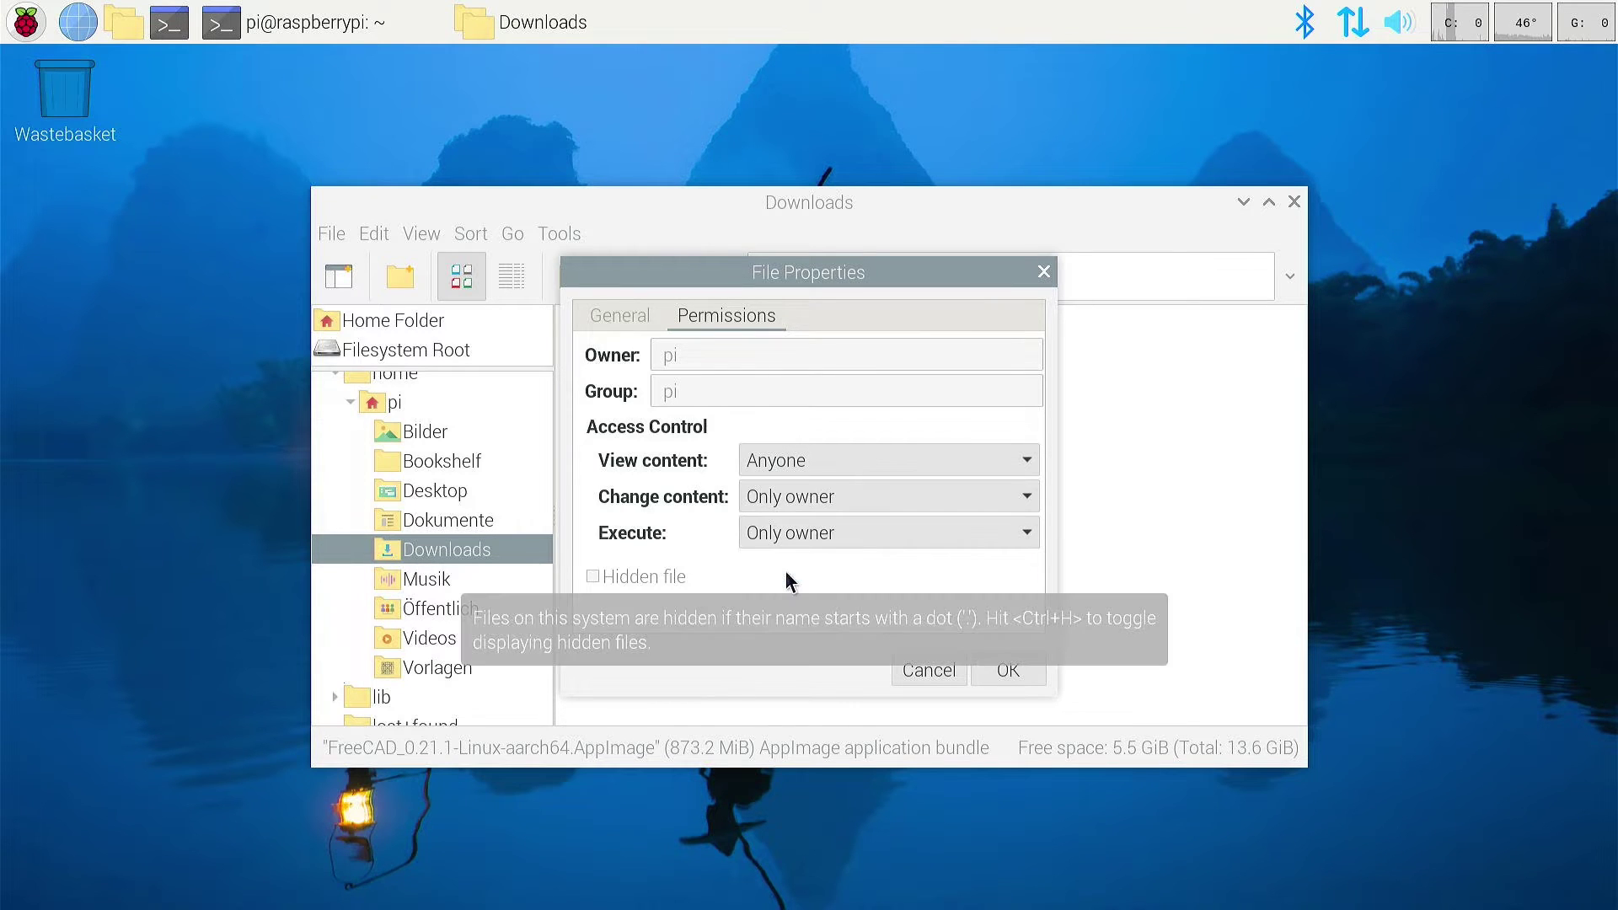
pyautogui.click(1011, 667)
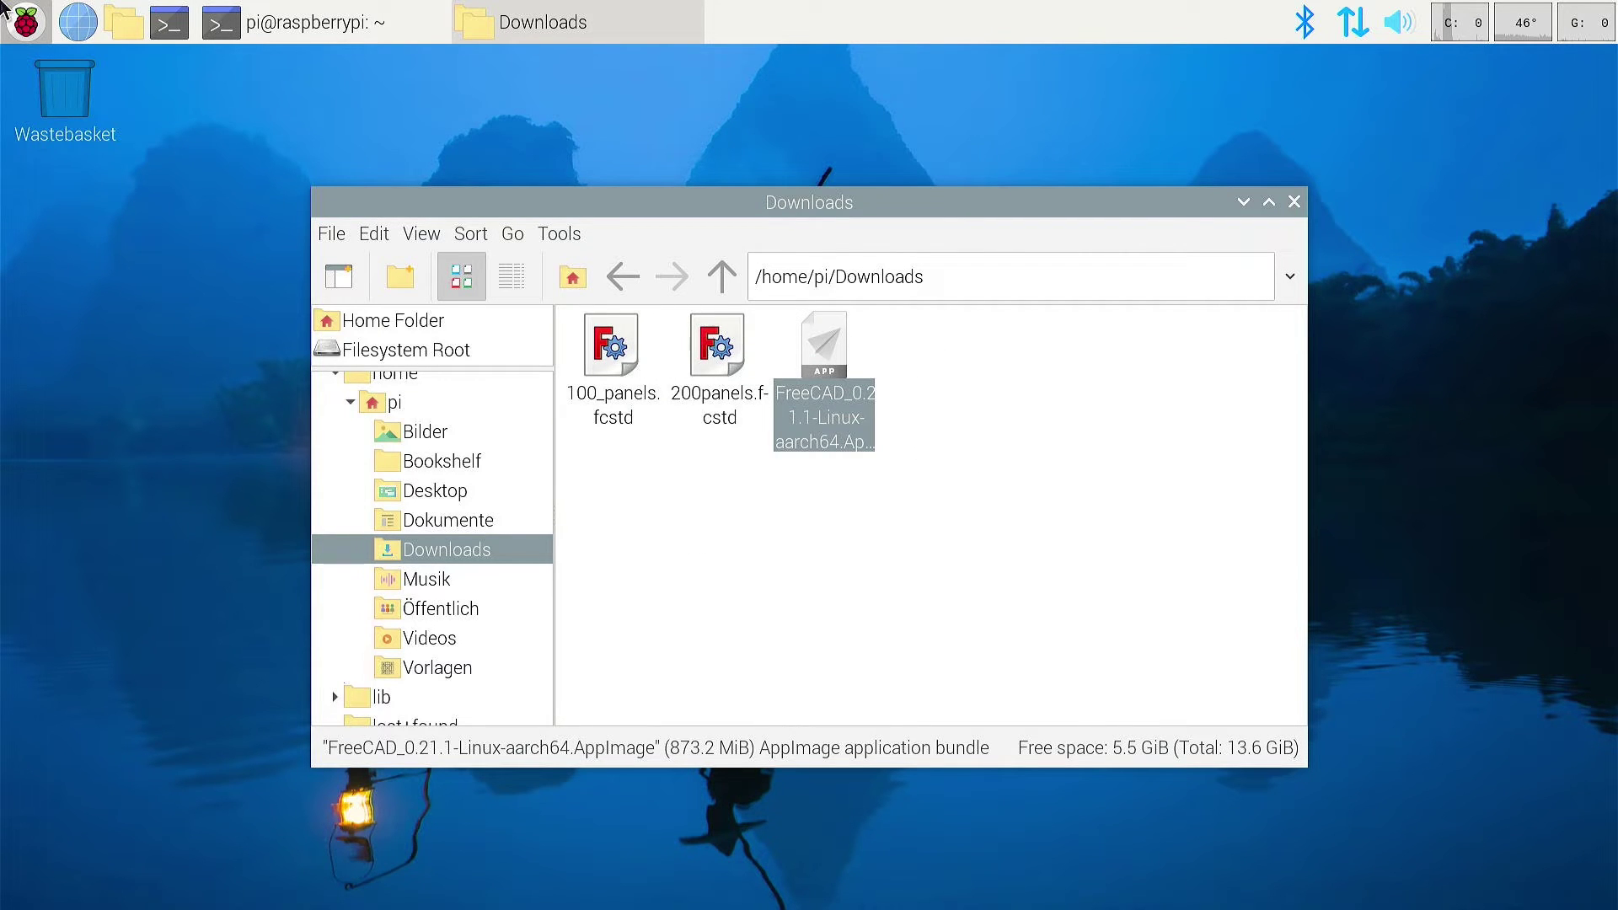
# Step: Search Add / Remove Software for fuse, select the Filesystem in Userspace (3.x version) package, and confirm the package selection
pyautogui.click(26, 25)
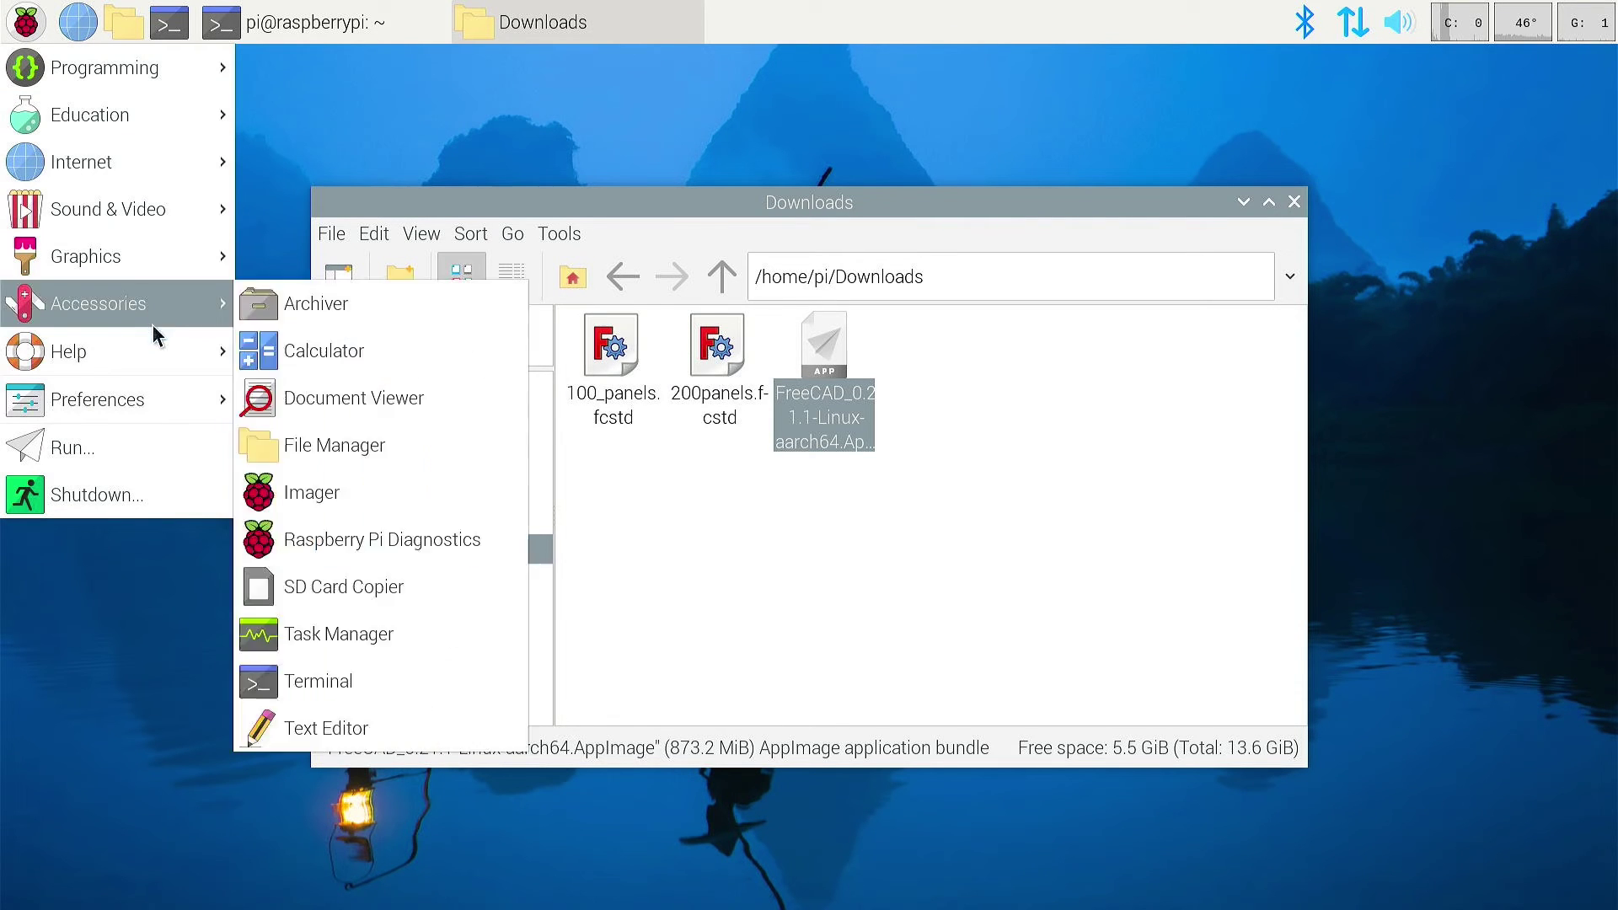
pyautogui.moveTo(156, 417)
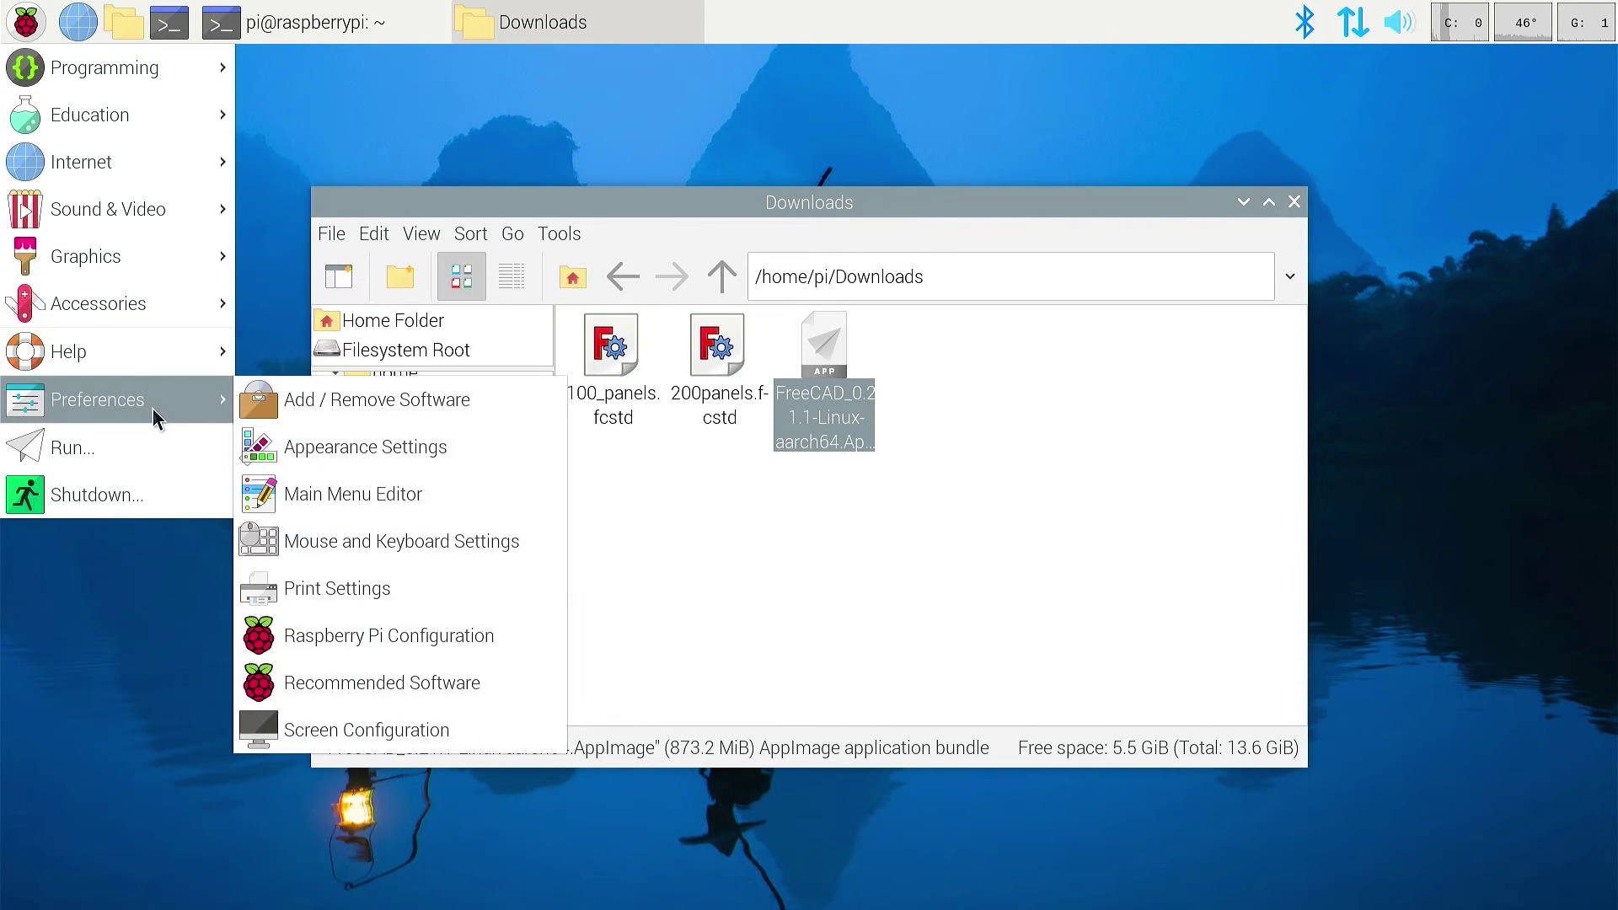
pyautogui.click(316, 405)
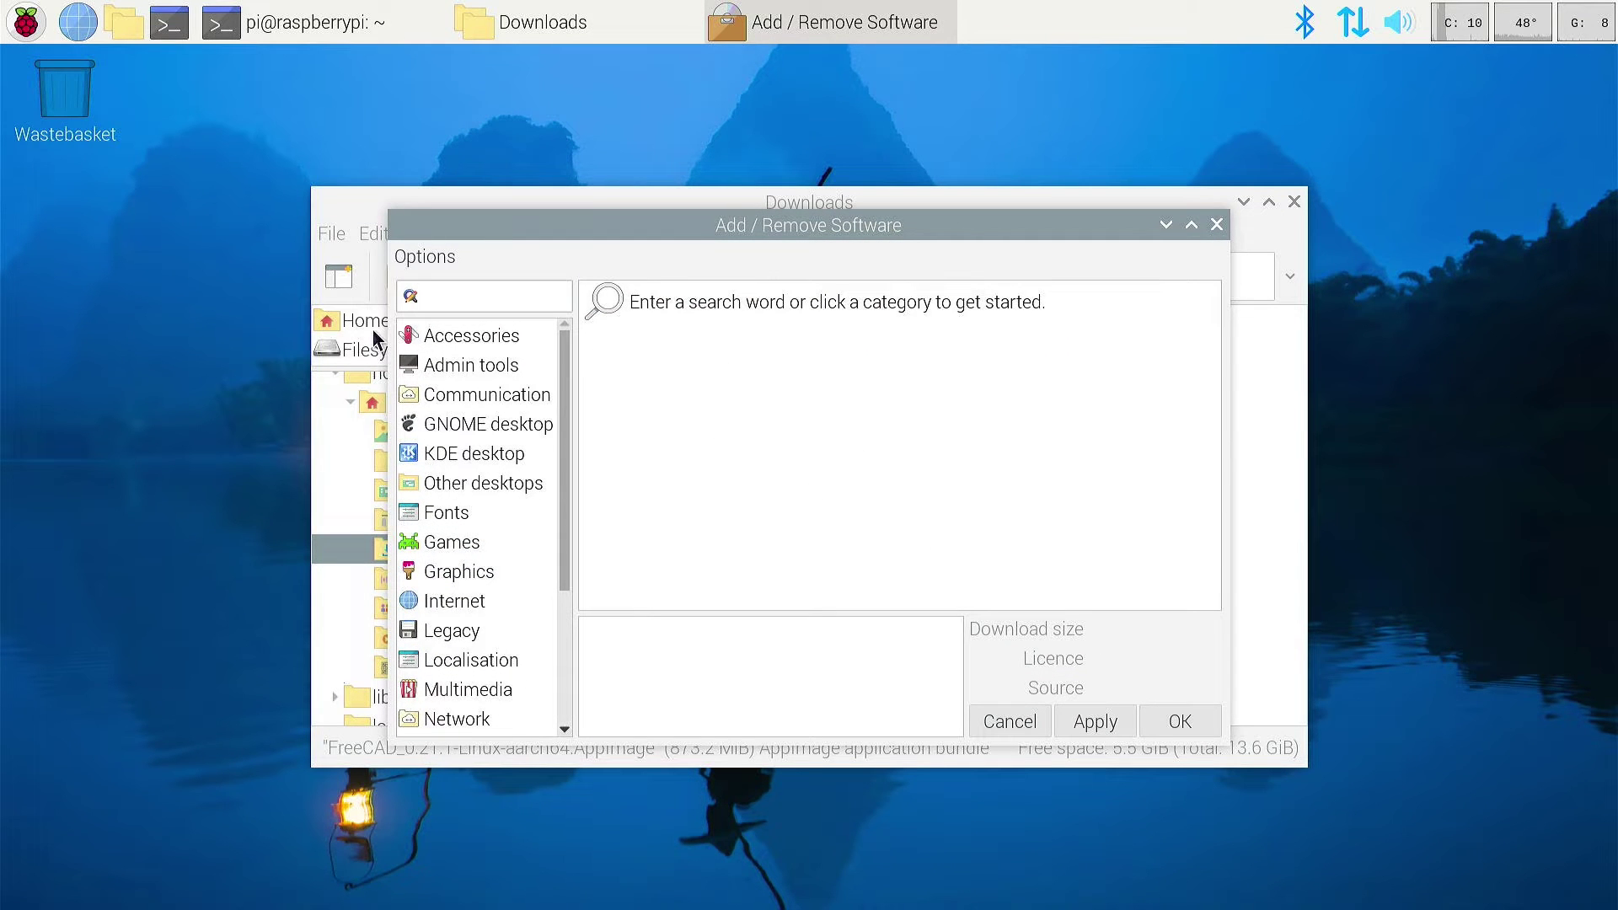
pyautogui.write('fuse')
pyautogui.press('Return')
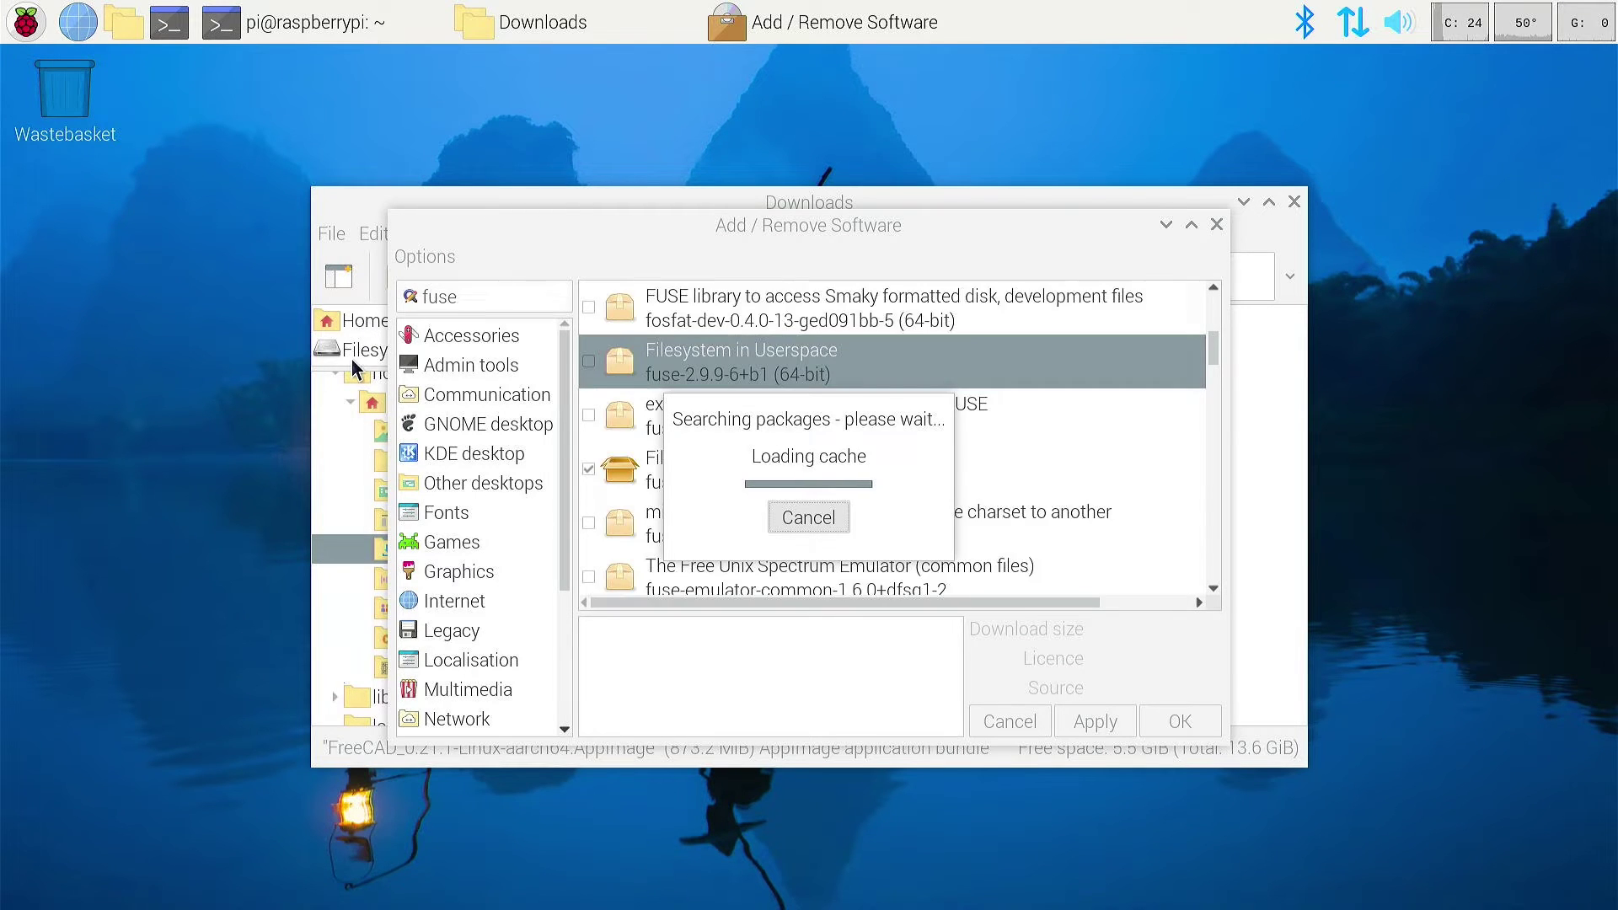
pyautogui.click(644, 482)
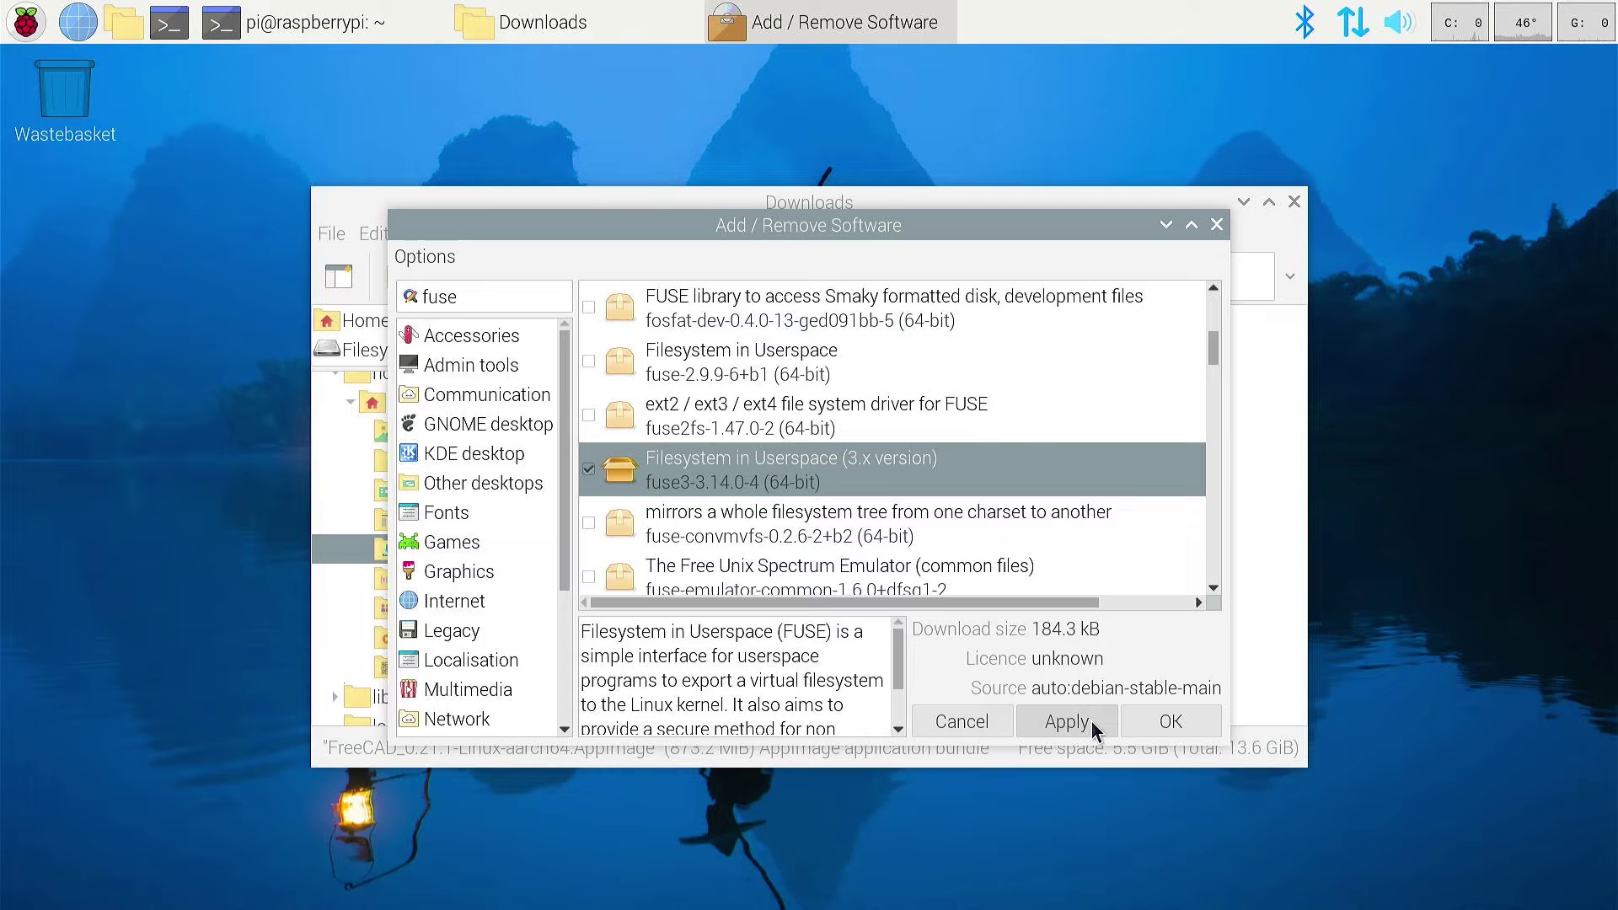
pyautogui.click(1158, 726)
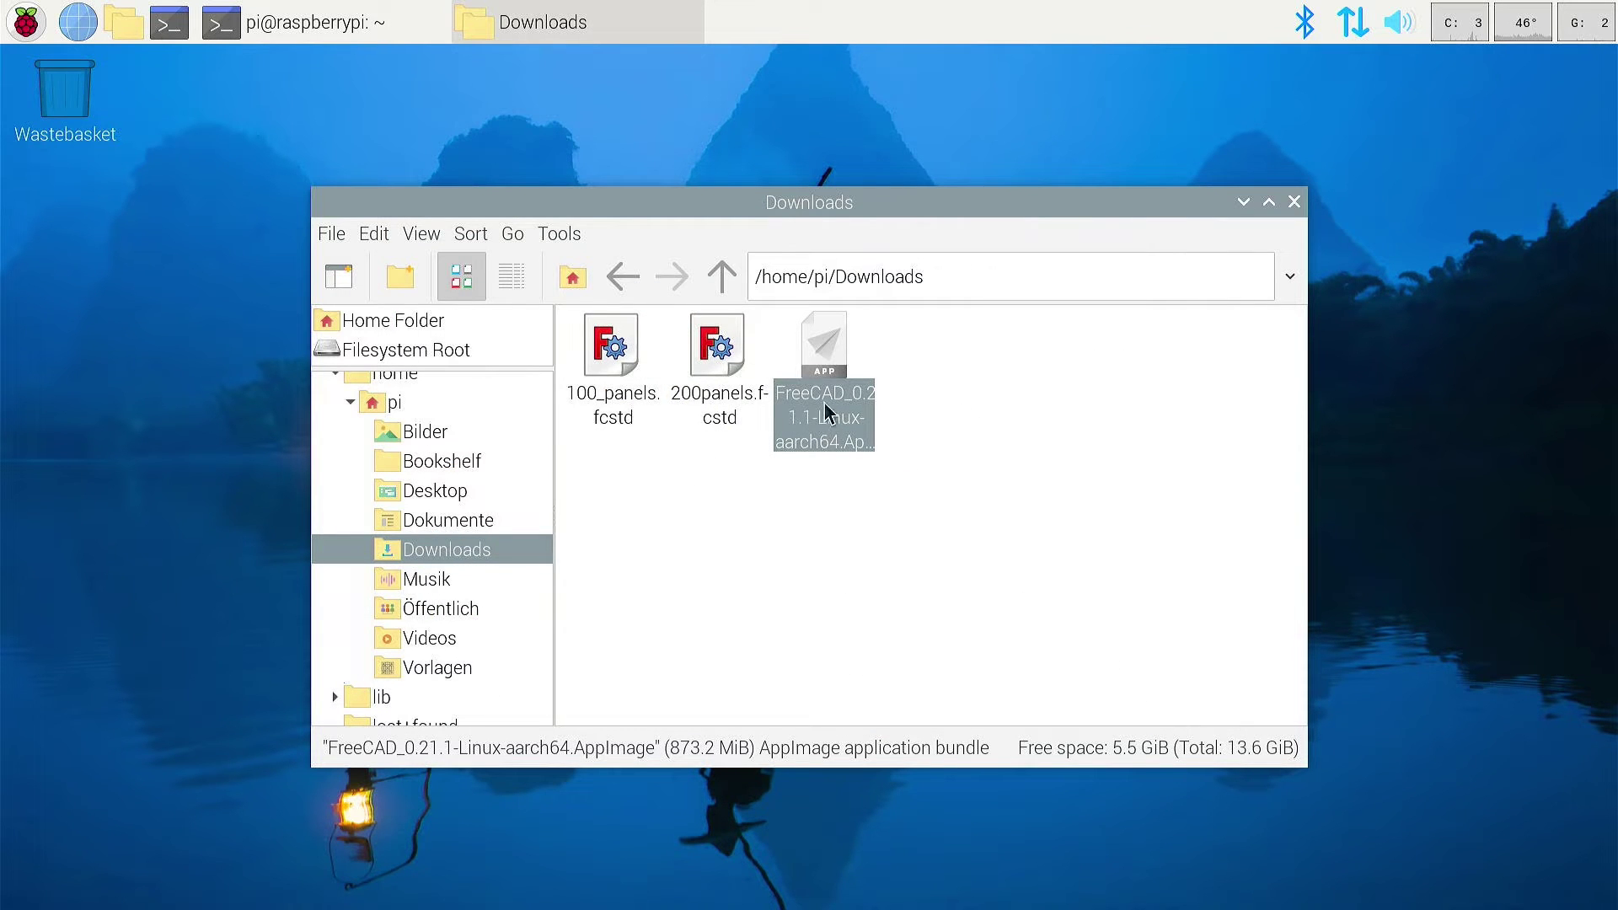
# Step: Execute the FreeCAD_0.21.1-Linux-aarch64.AppImage file from the Downloads folder
pyautogui.doubleClick(811, 373)
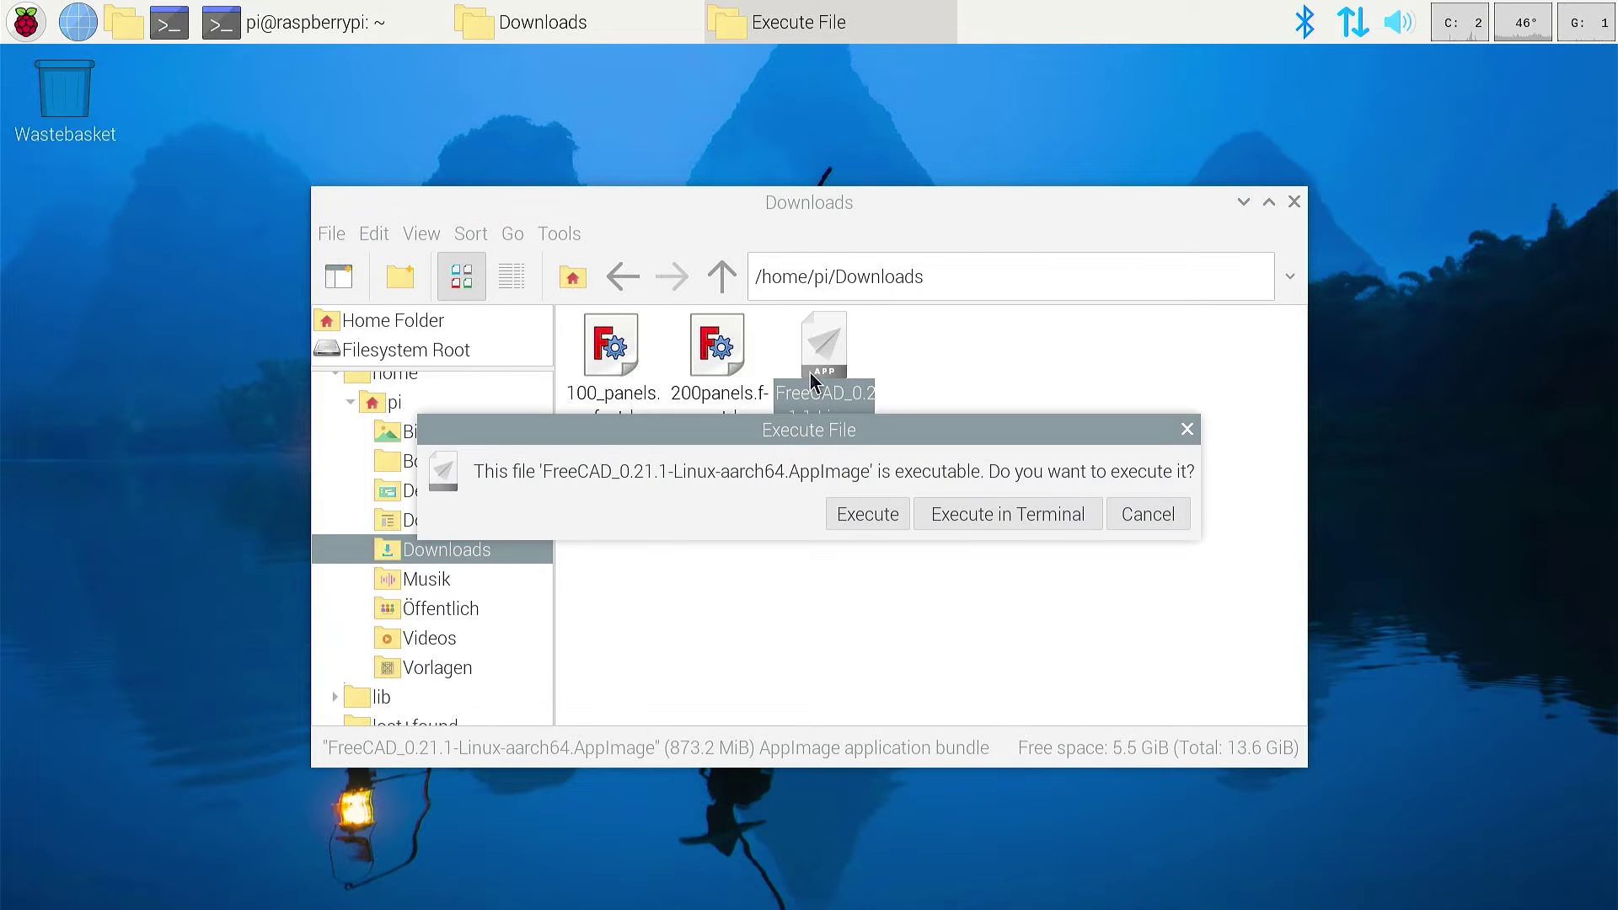
pyautogui.click(881, 515)
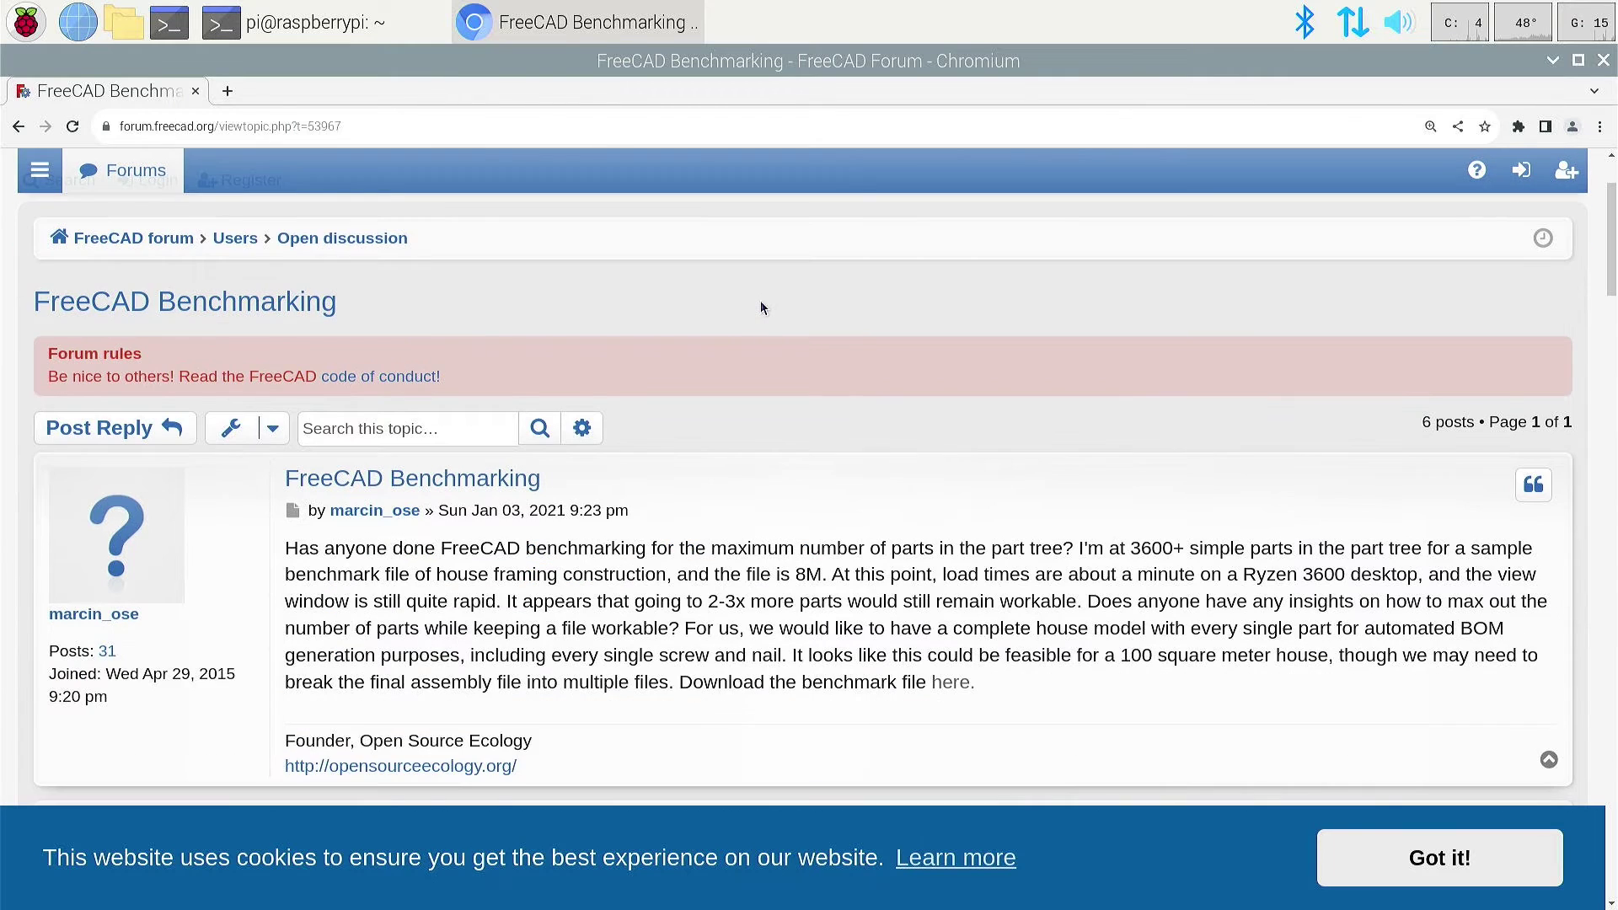
# Step: Open the benchmark presentation linked in the first FreeCAD Benchmarking forum post and bring up the 200-panel file's download link
pyautogui.scroll(-3, 760, 300)
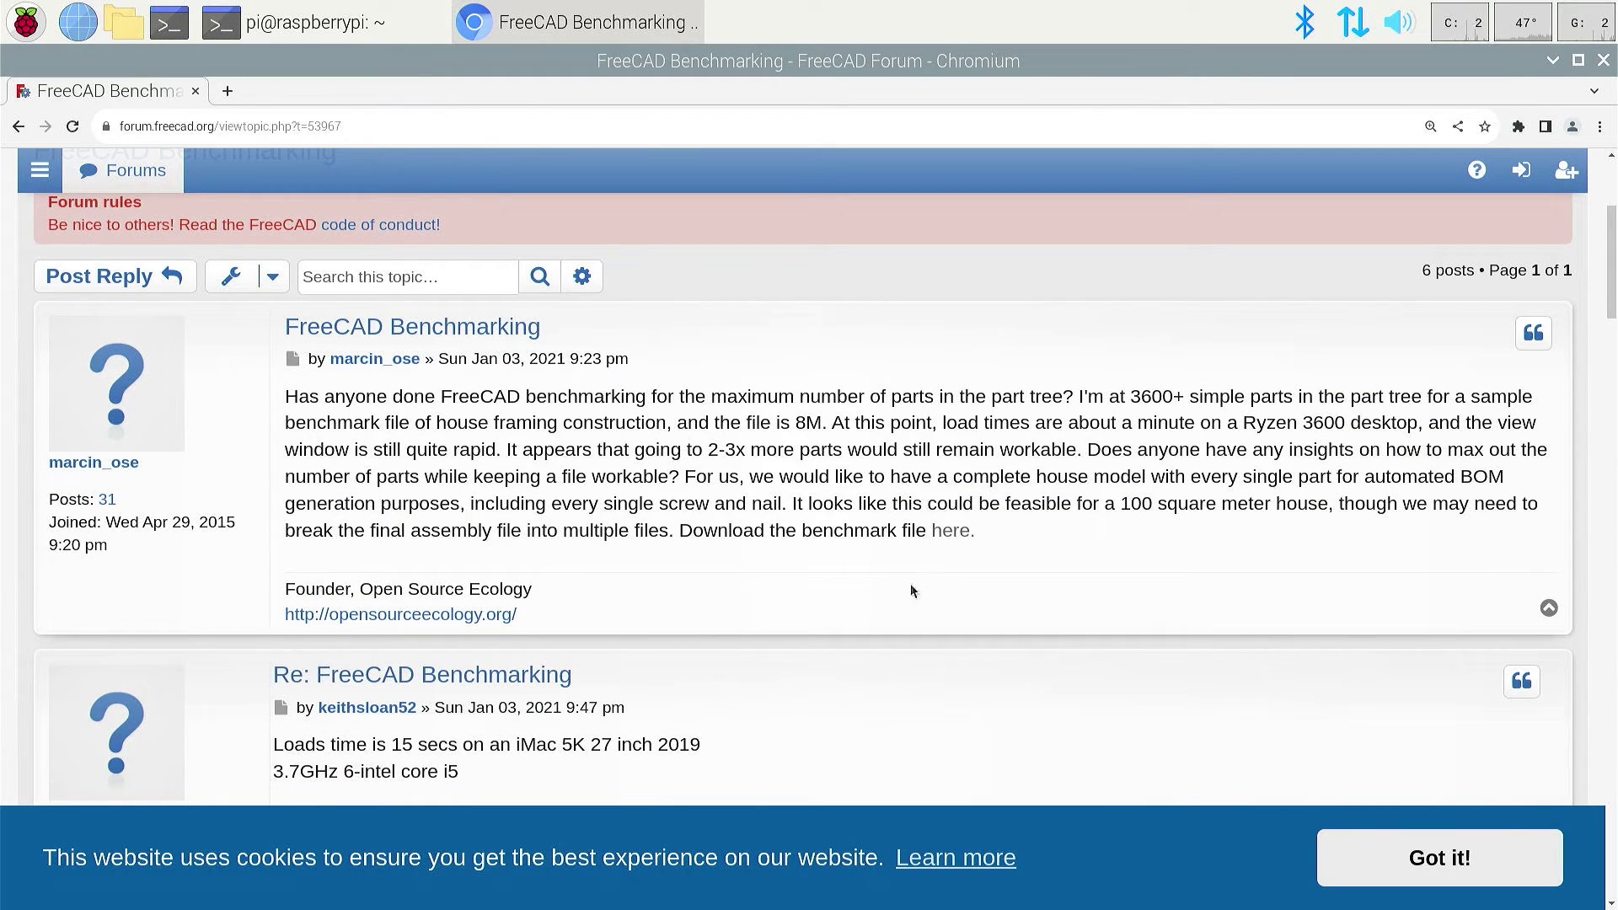
pyautogui.click(961, 531)
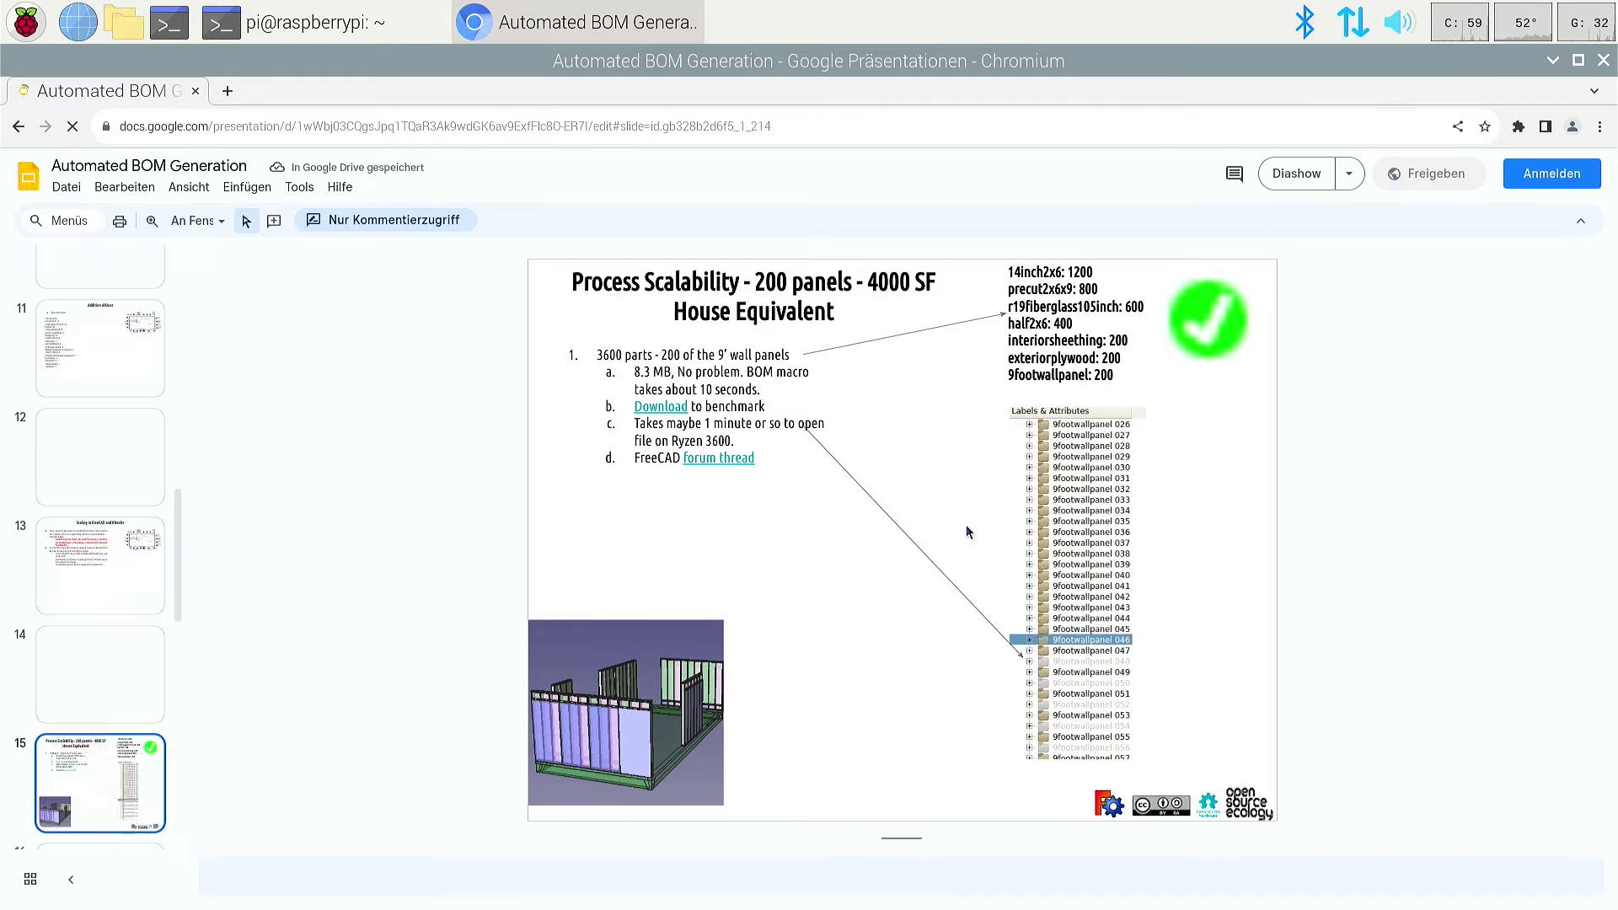
pyautogui.click(668, 407)
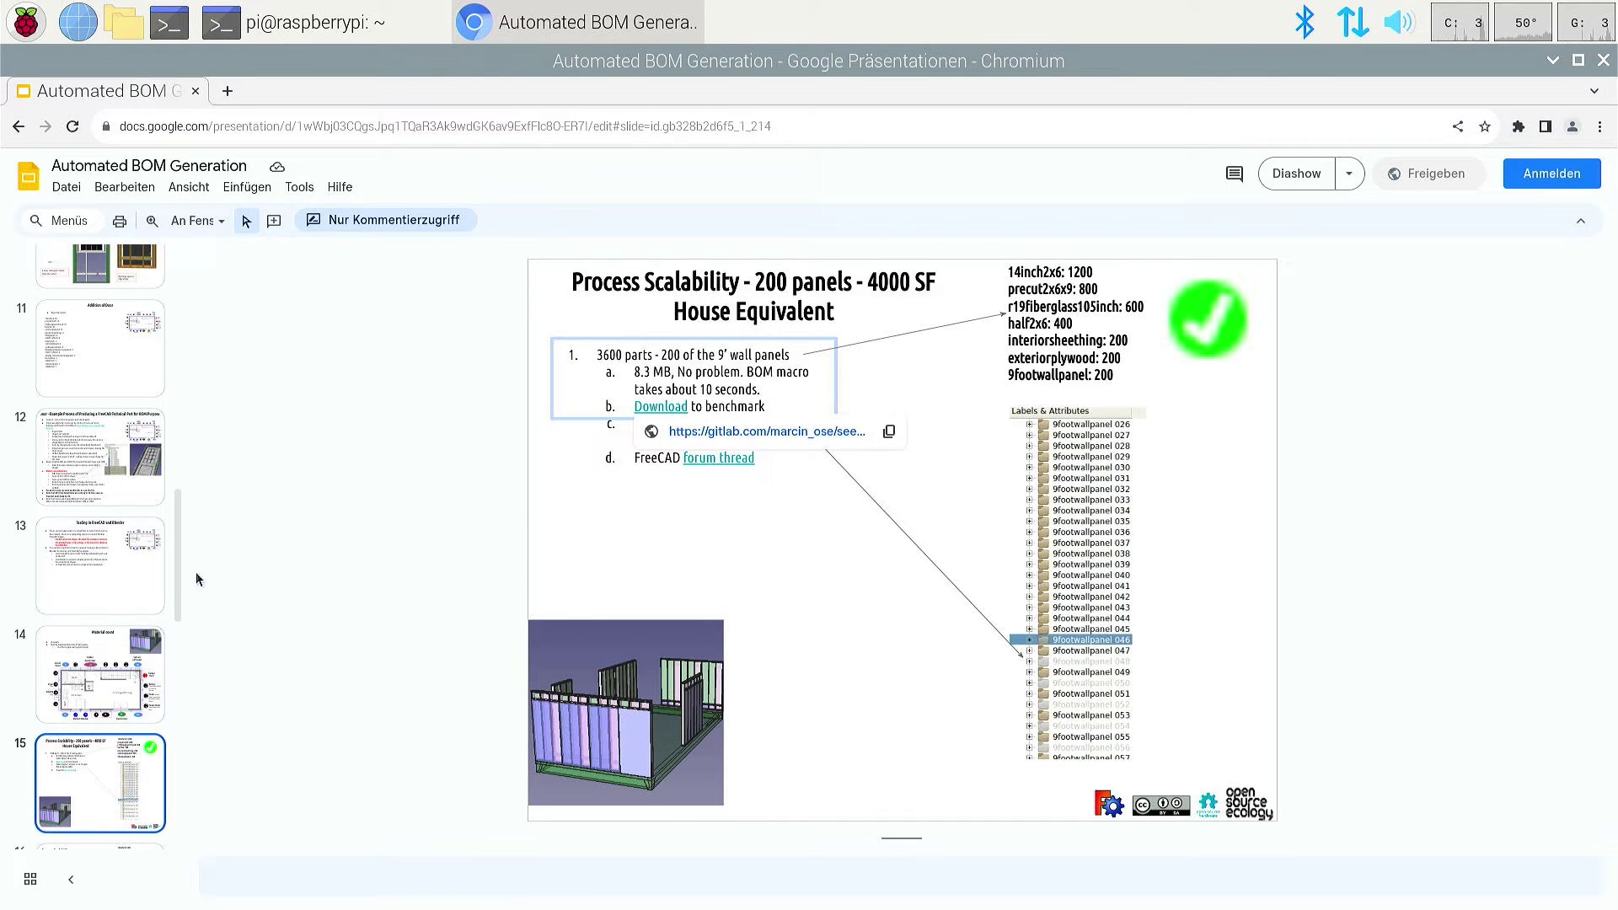
# Step: Go to slide 16, Process Scalability, and bring up the download link for the 100-panel benchmark file
pyautogui.scroll(-2, 93, 584)
pyautogui.click(118, 718)
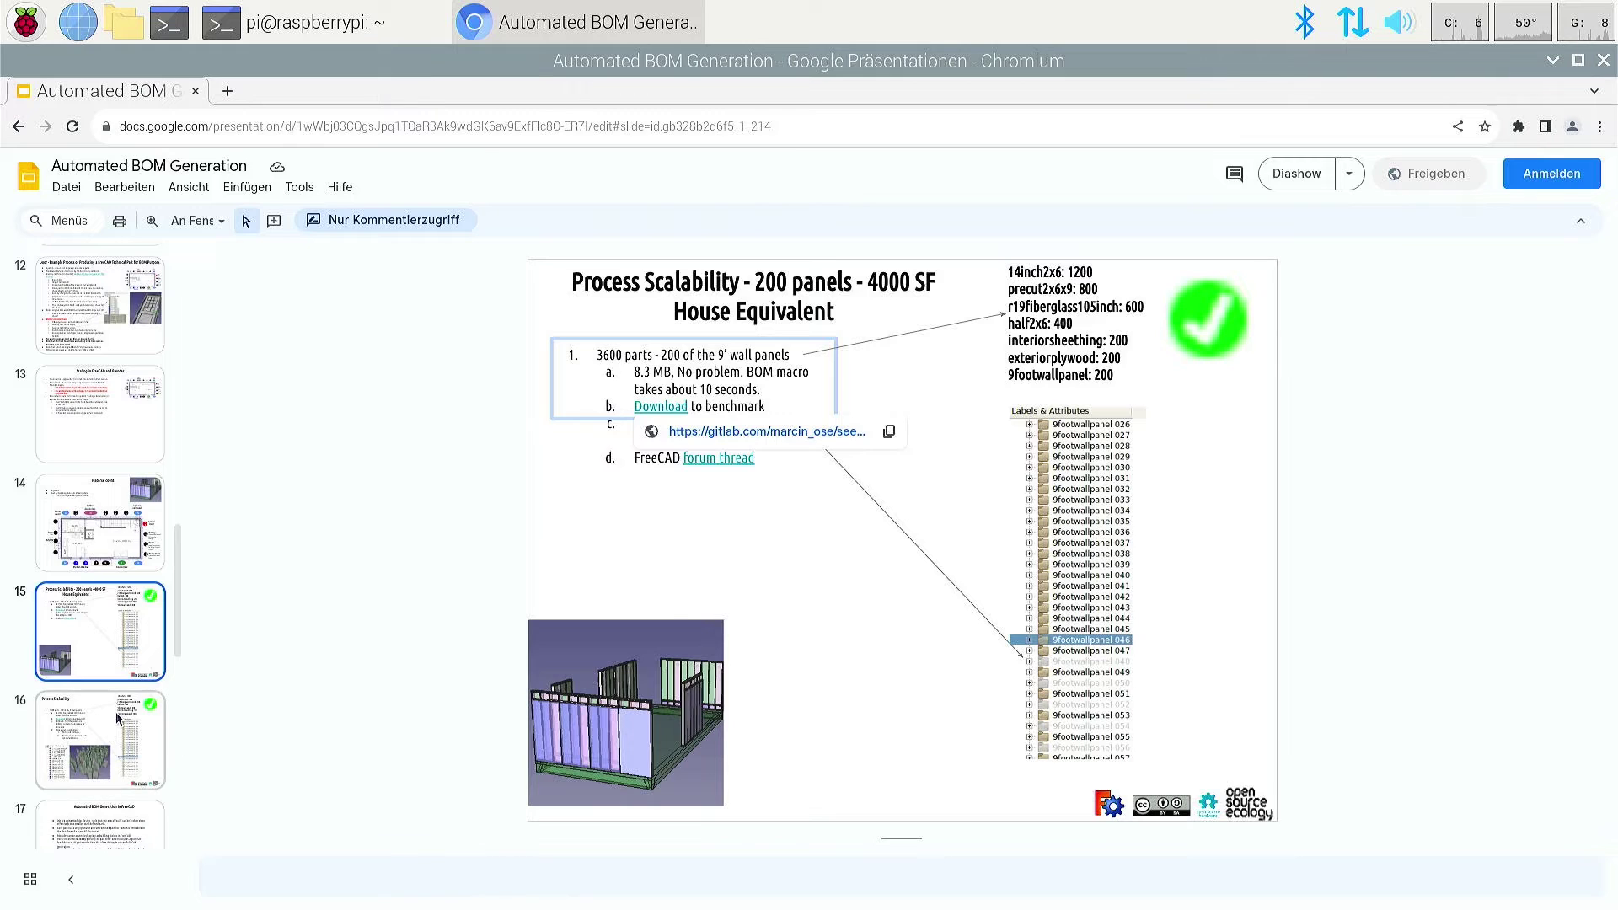
pyautogui.scroll(-2, 122, 758)
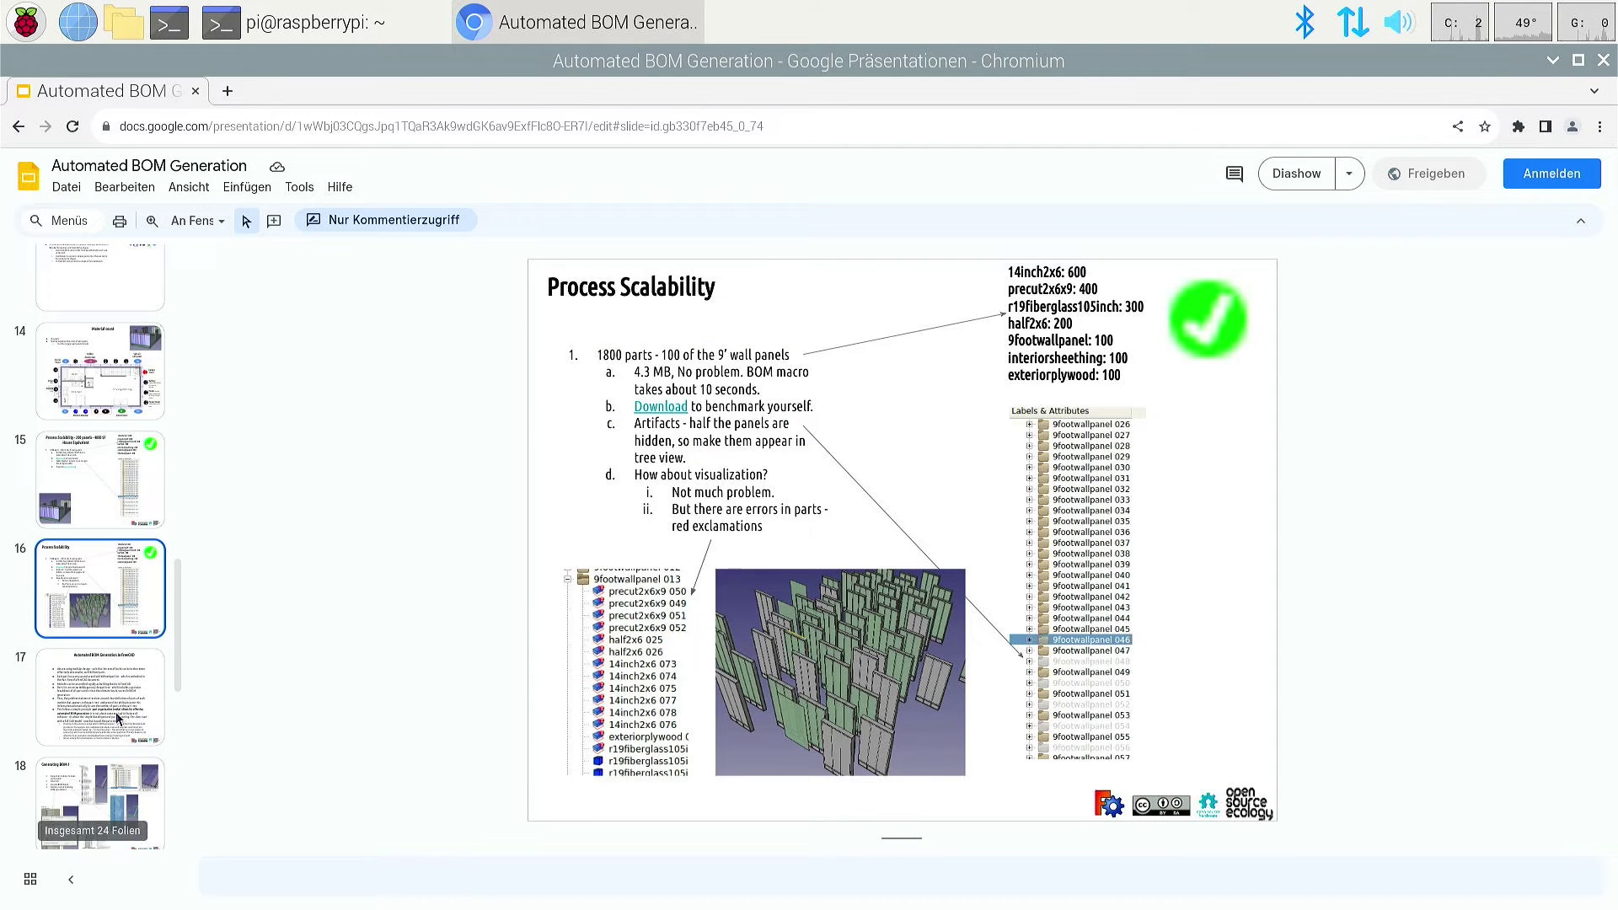
pyautogui.click(669, 410)
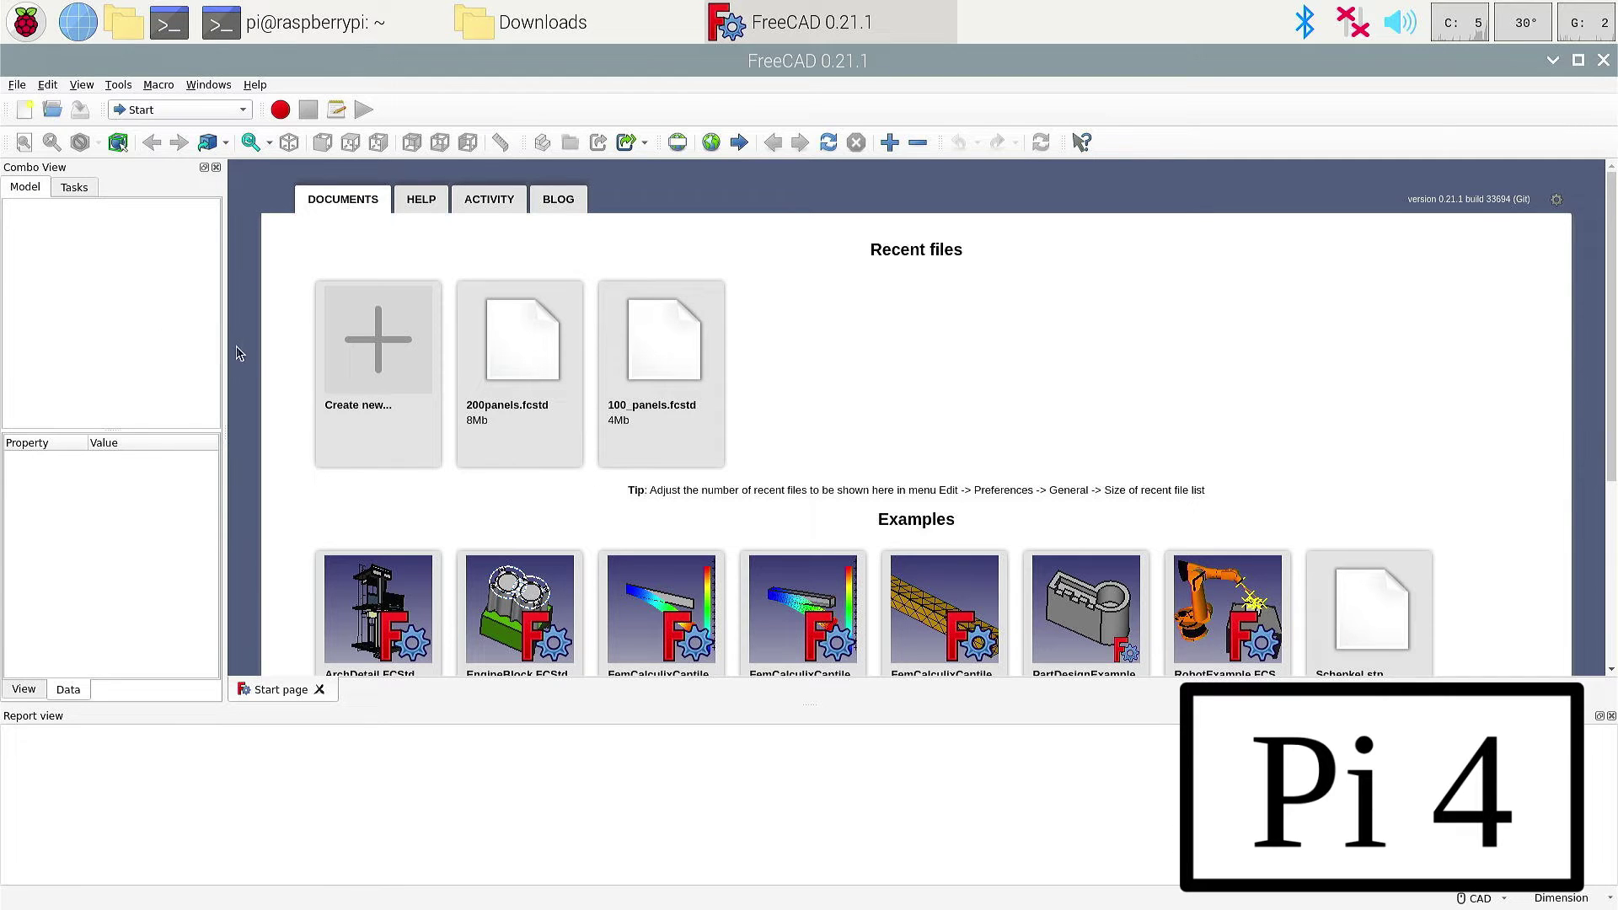
# Step: Open the ArchDetail.FCStd example from the FreeCAD start page and view the building model from different positions
pyautogui.scroll(-1, 254, 358)
pyautogui.scroll(-1, 254, 358)
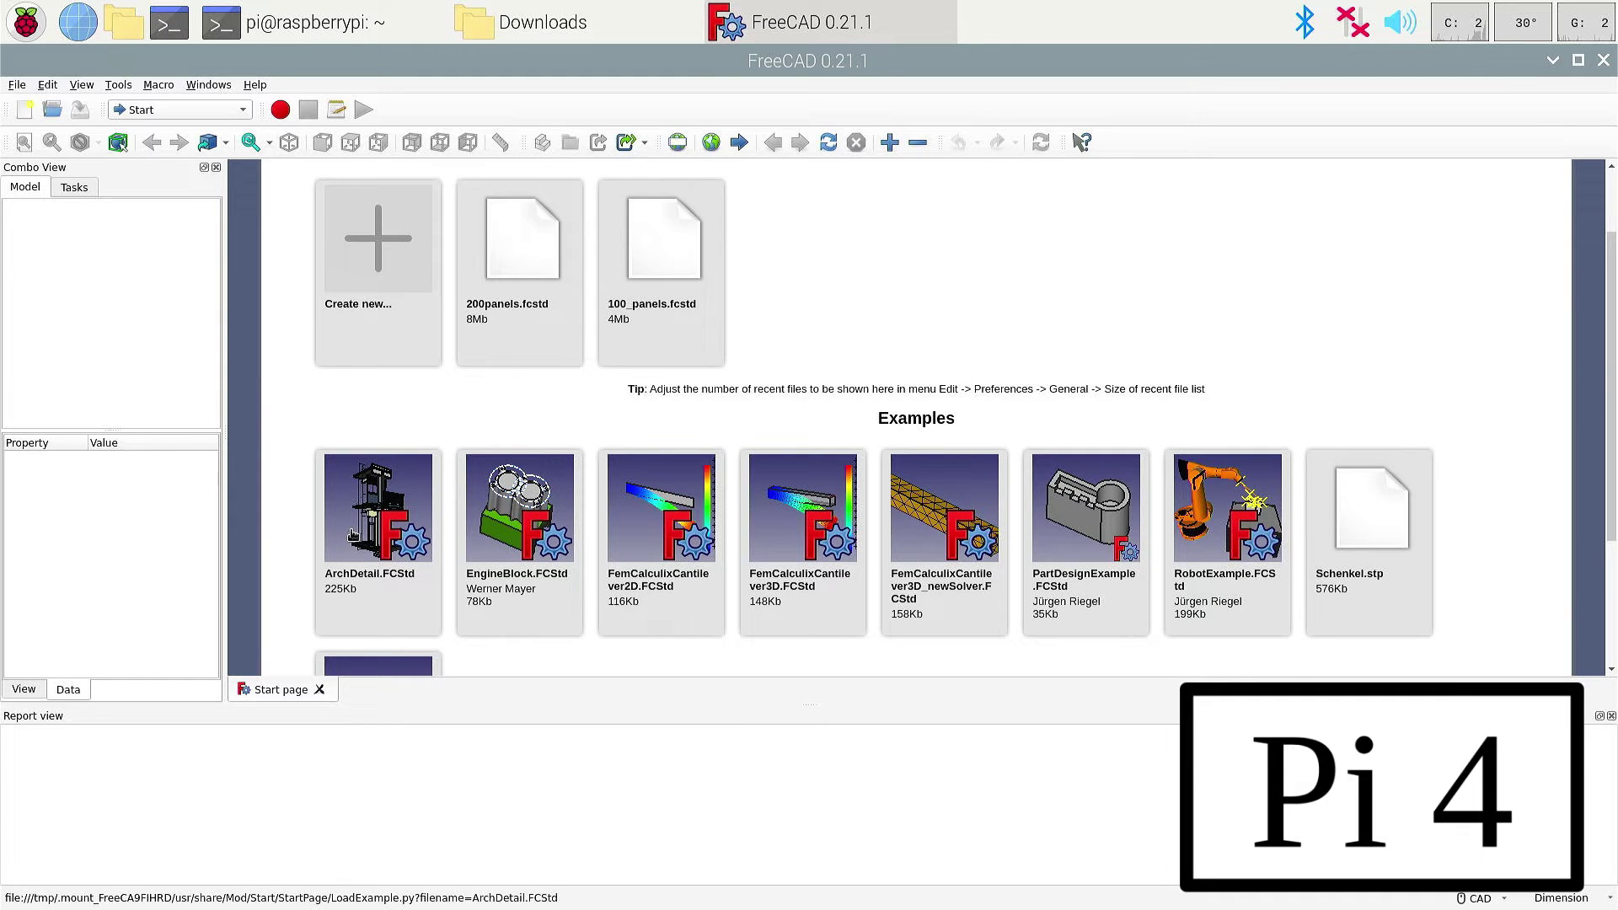
pyautogui.click(354, 537)
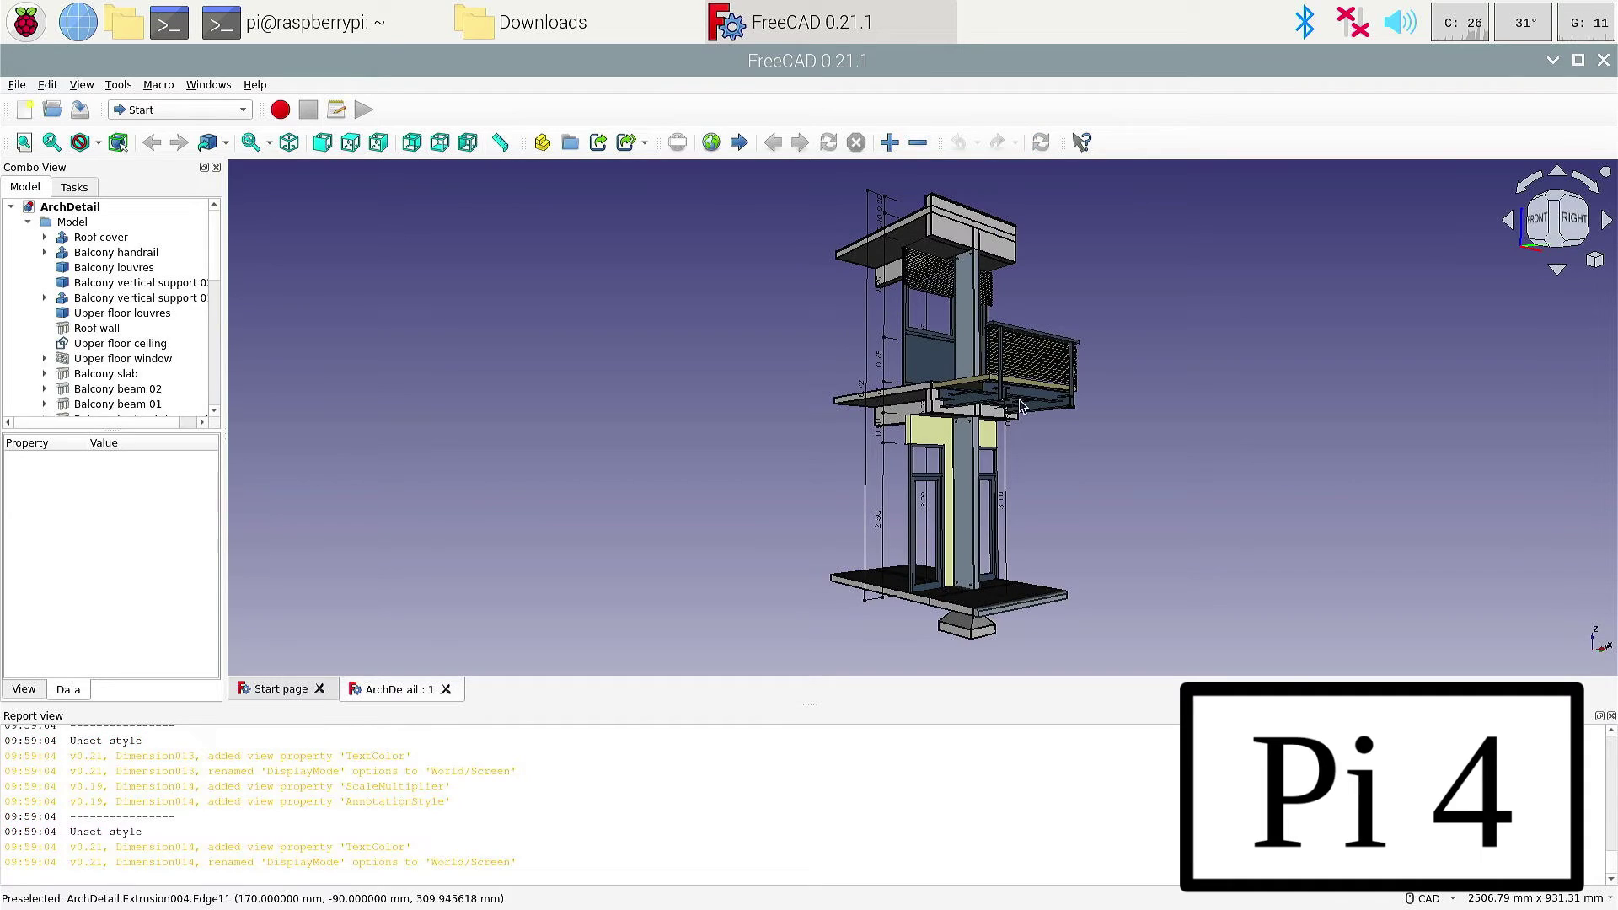
pyautogui.moveTo(1028, 404); pyautogui.dragTo(995, 436, button='middle')
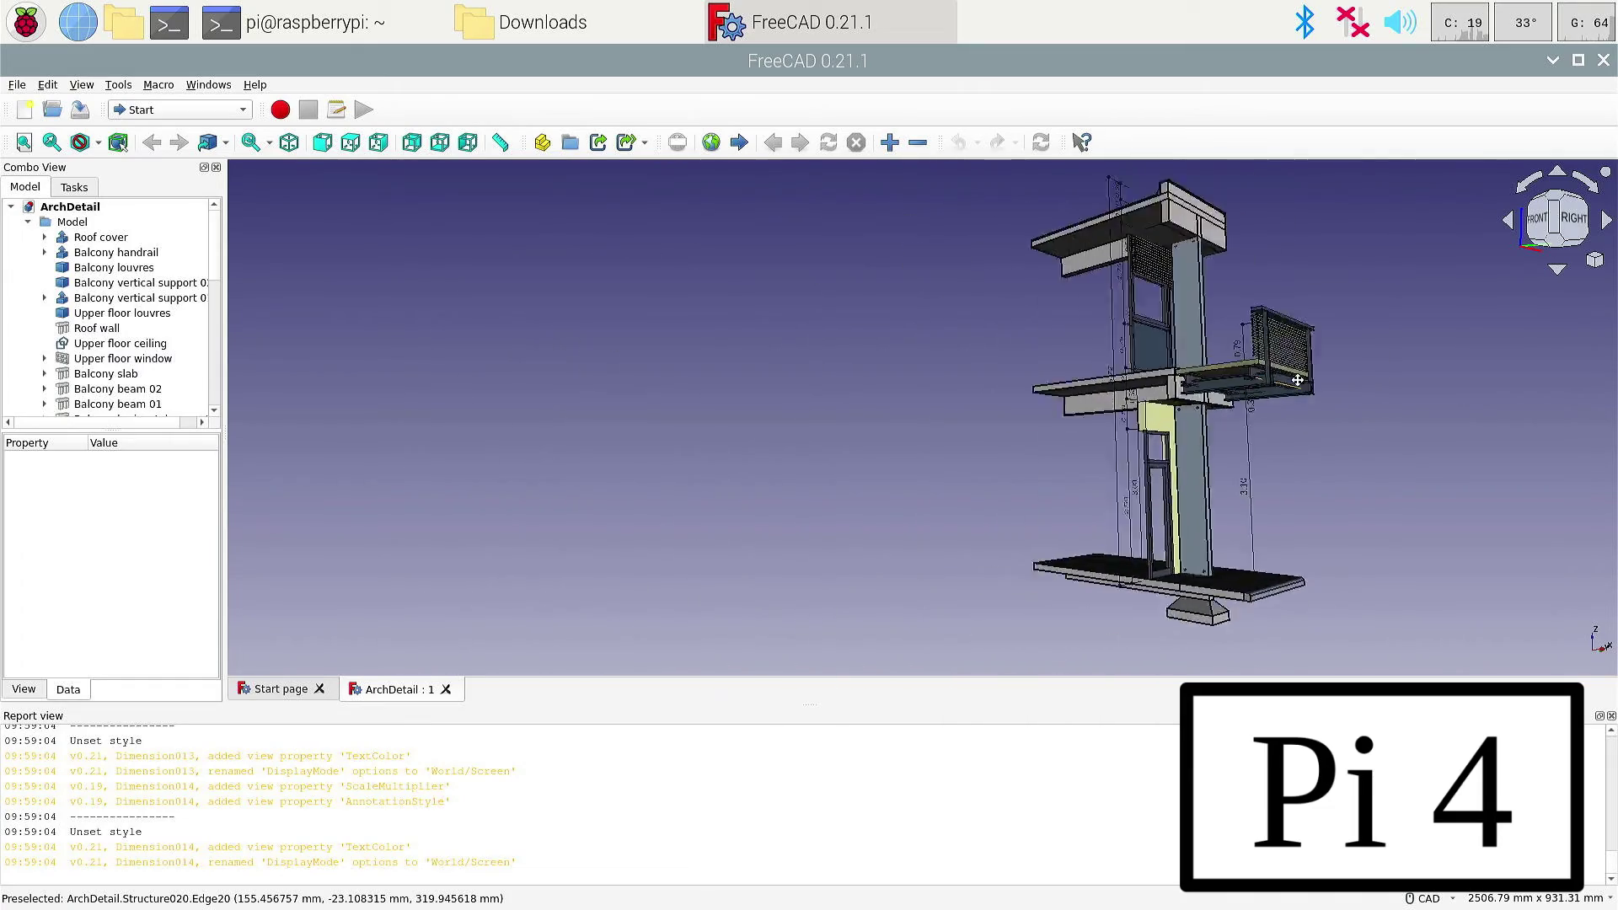
pyautogui.moveTo(1298, 380); pyautogui.dragTo(742, 455, button='middle')
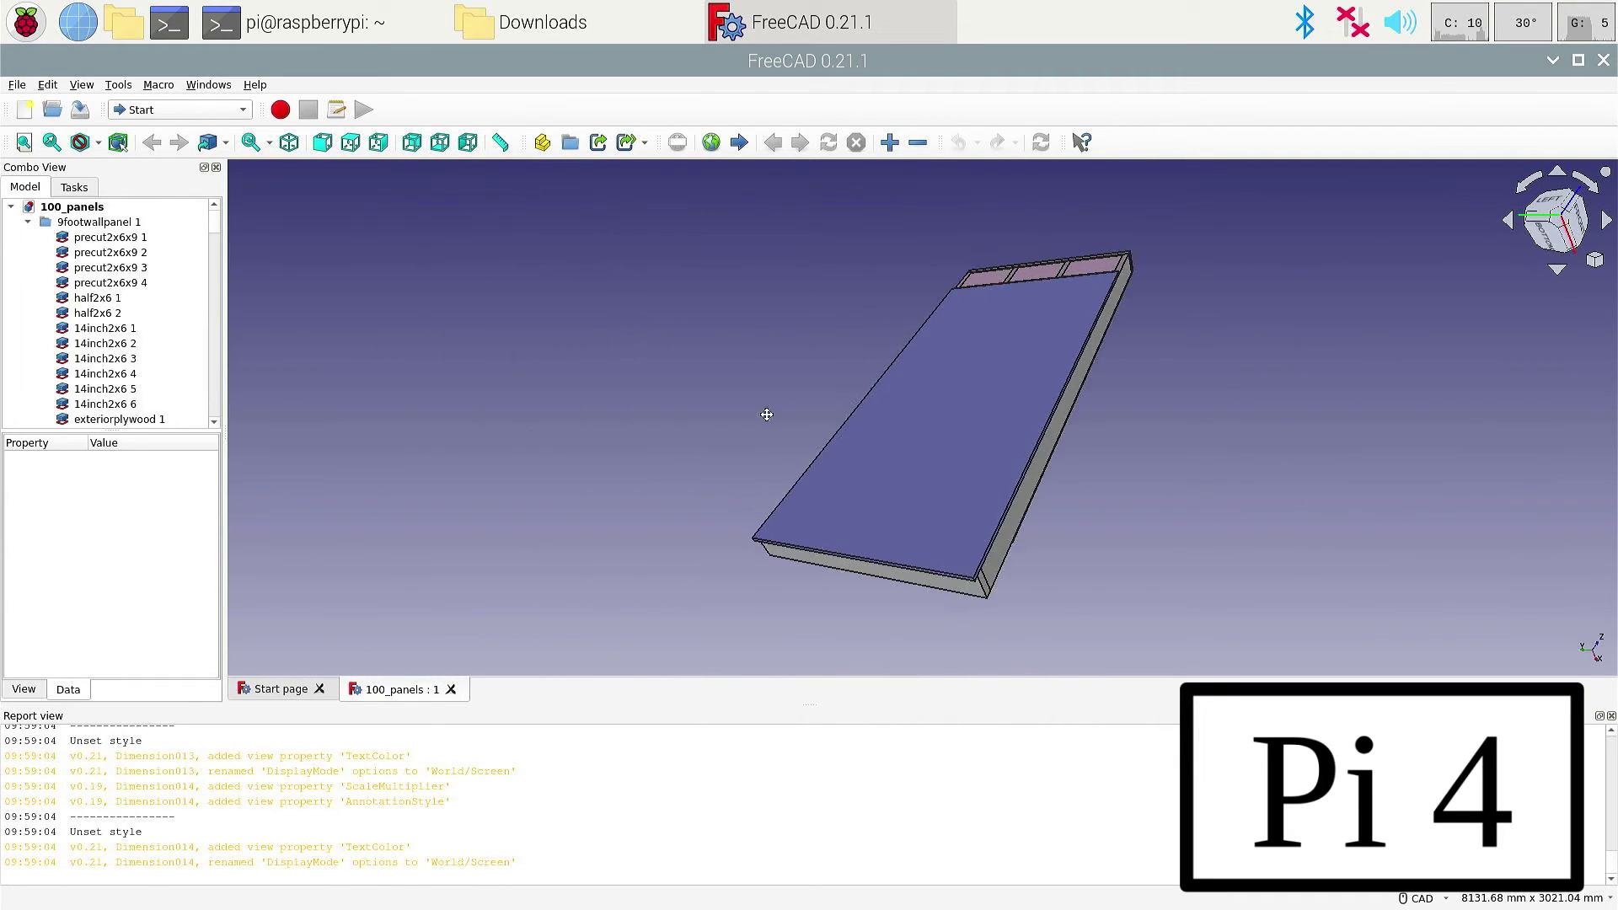
# Step: Examine the 100_panels and 200panels benchmark models from different angles to judge how smoothly the view moves
pyautogui.moveTo(828, 393); pyautogui.dragTo(606, 449, button='middle')
pyautogui.moveTo(1147, 427); pyautogui.dragTo(660, 474, button='middle')
pyautogui.moveTo(1277, 420); pyautogui.dragTo(751, 444, button='middle')
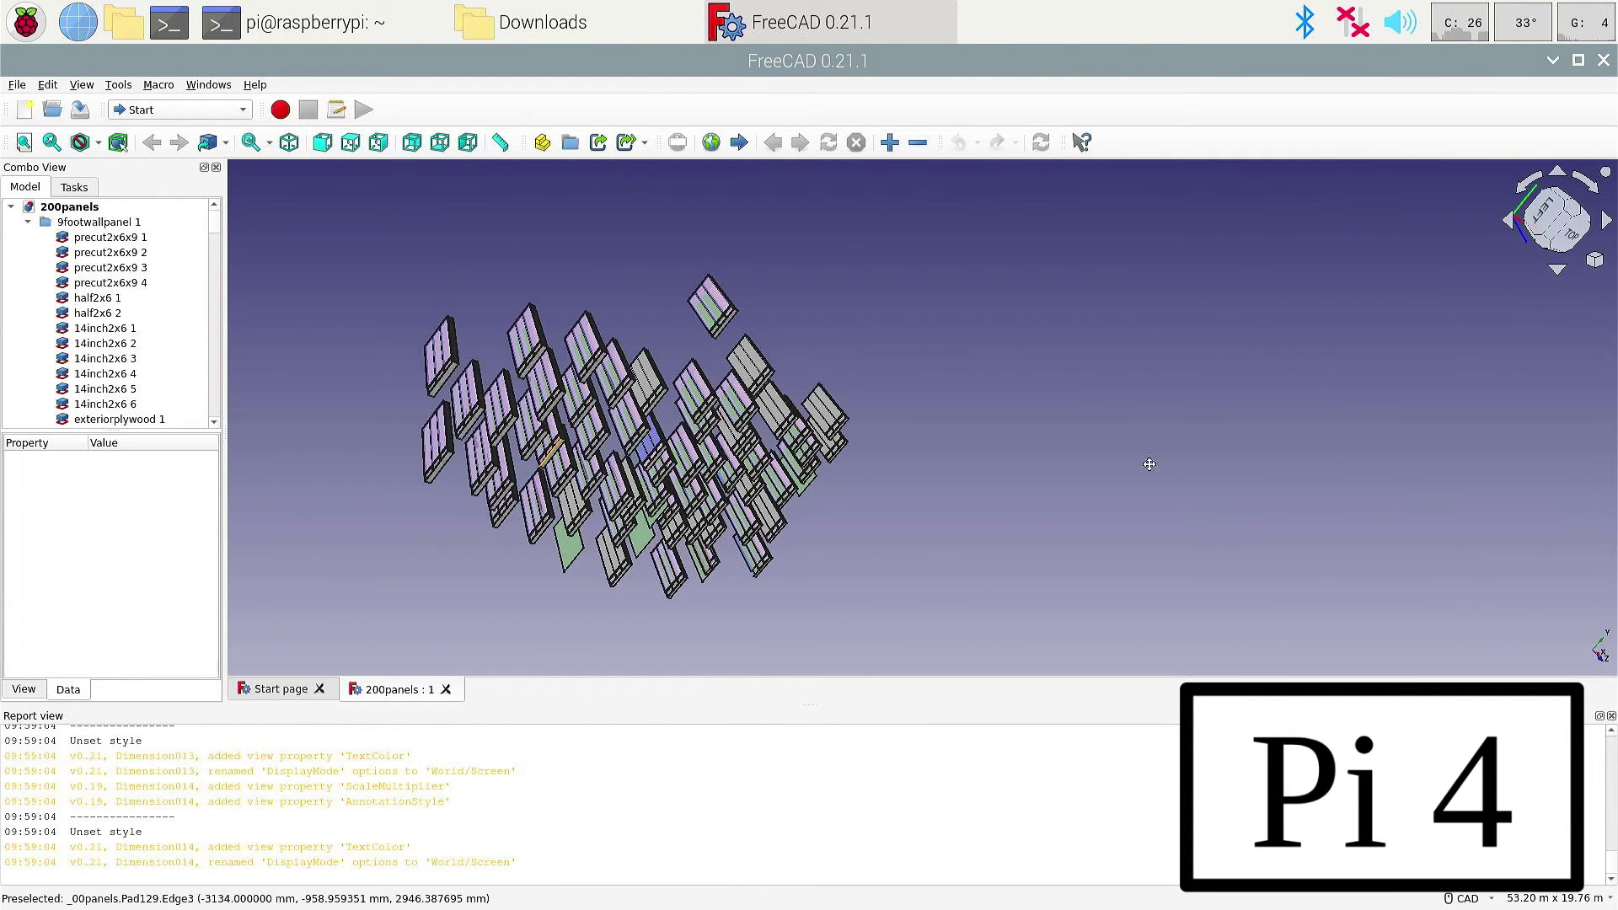
pyautogui.moveTo(1148, 463); pyautogui.dragTo(939, 440, button='middle')
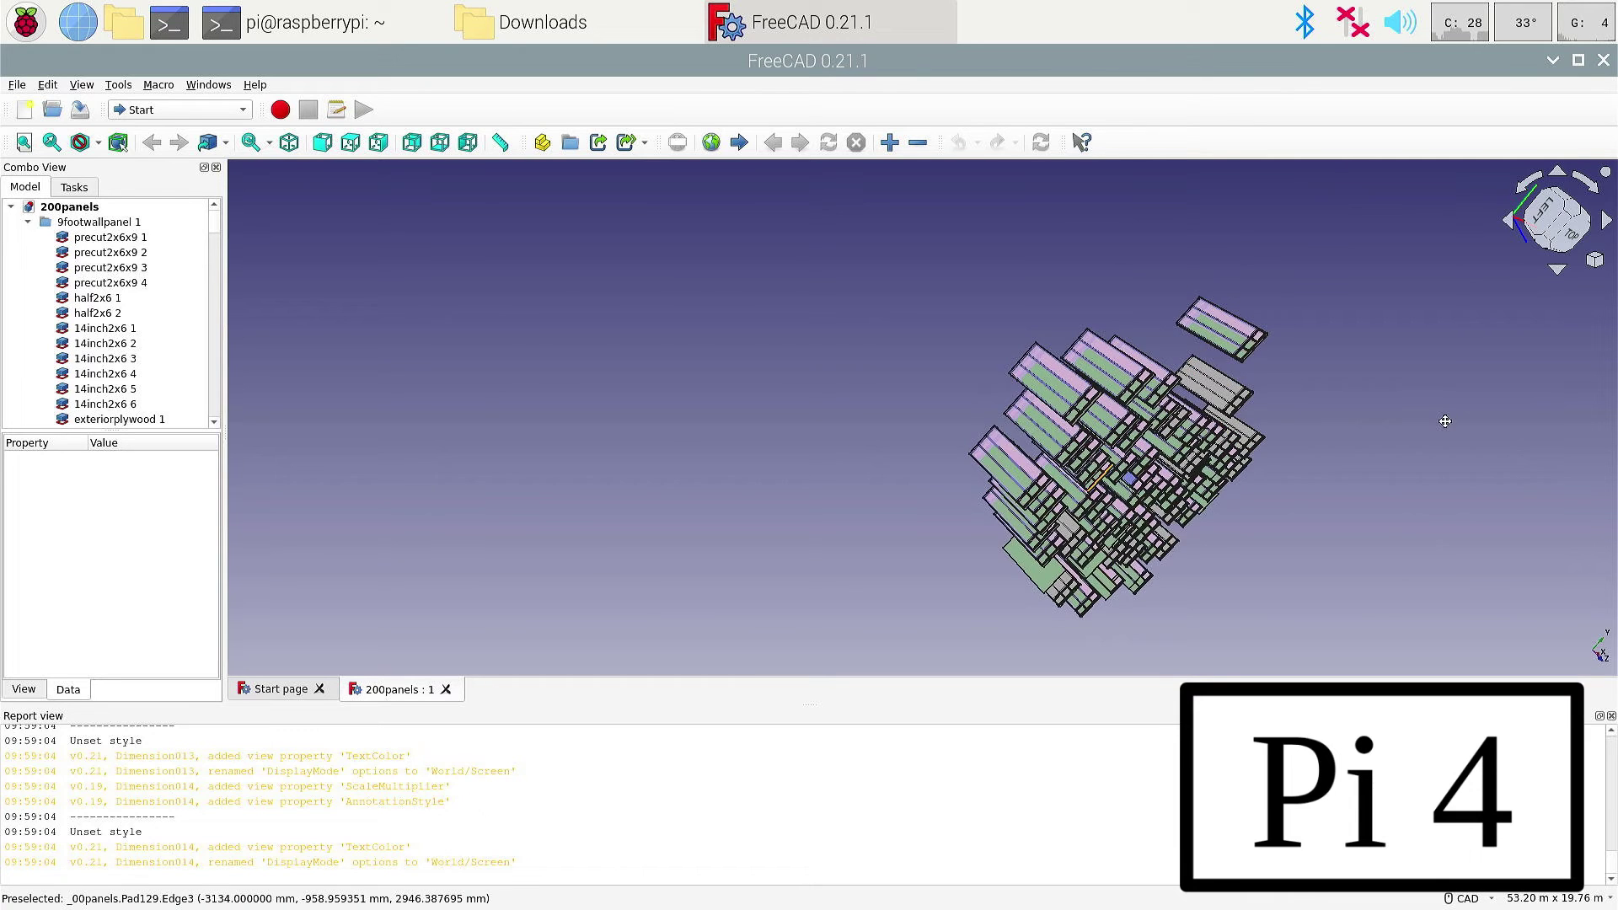
# Step: Examine how smoothly the 200panels benchmark model pans back and forth across the 3D view on the Pi 4
pyautogui.moveTo(1446, 422); pyautogui.dragTo(816, 446, button='middle')
pyautogui.moveTo(1057, 439); pyautogui.dragTo(425, 459, button='middle')
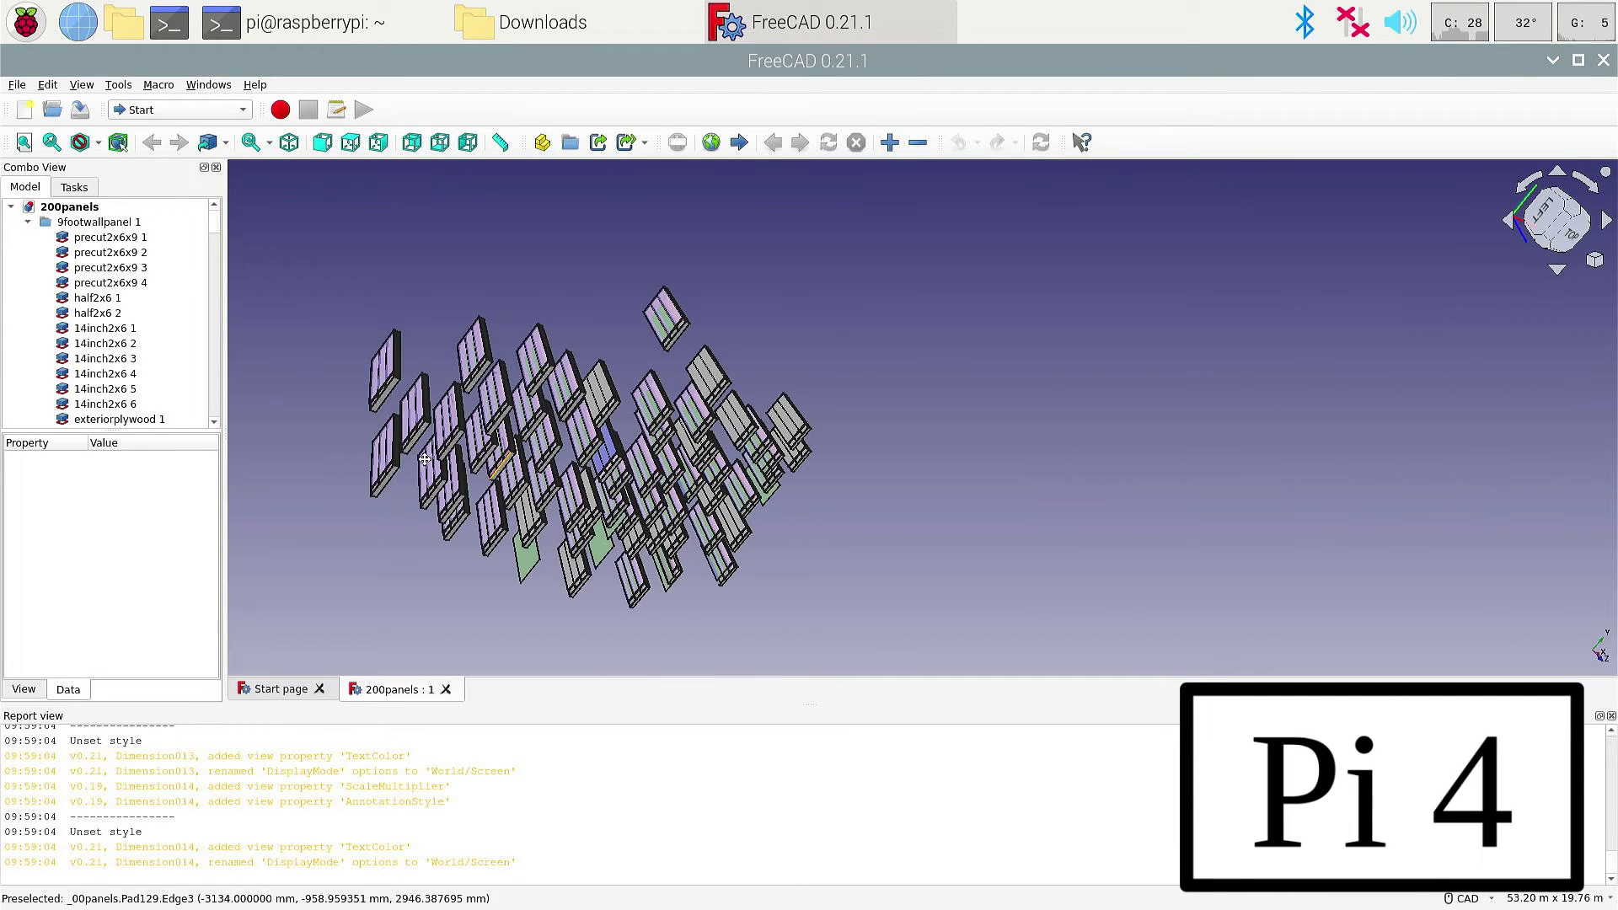
pyautogui.moveTo(1079, 429); pyautogui.dragTo(293, 461, button='middle')
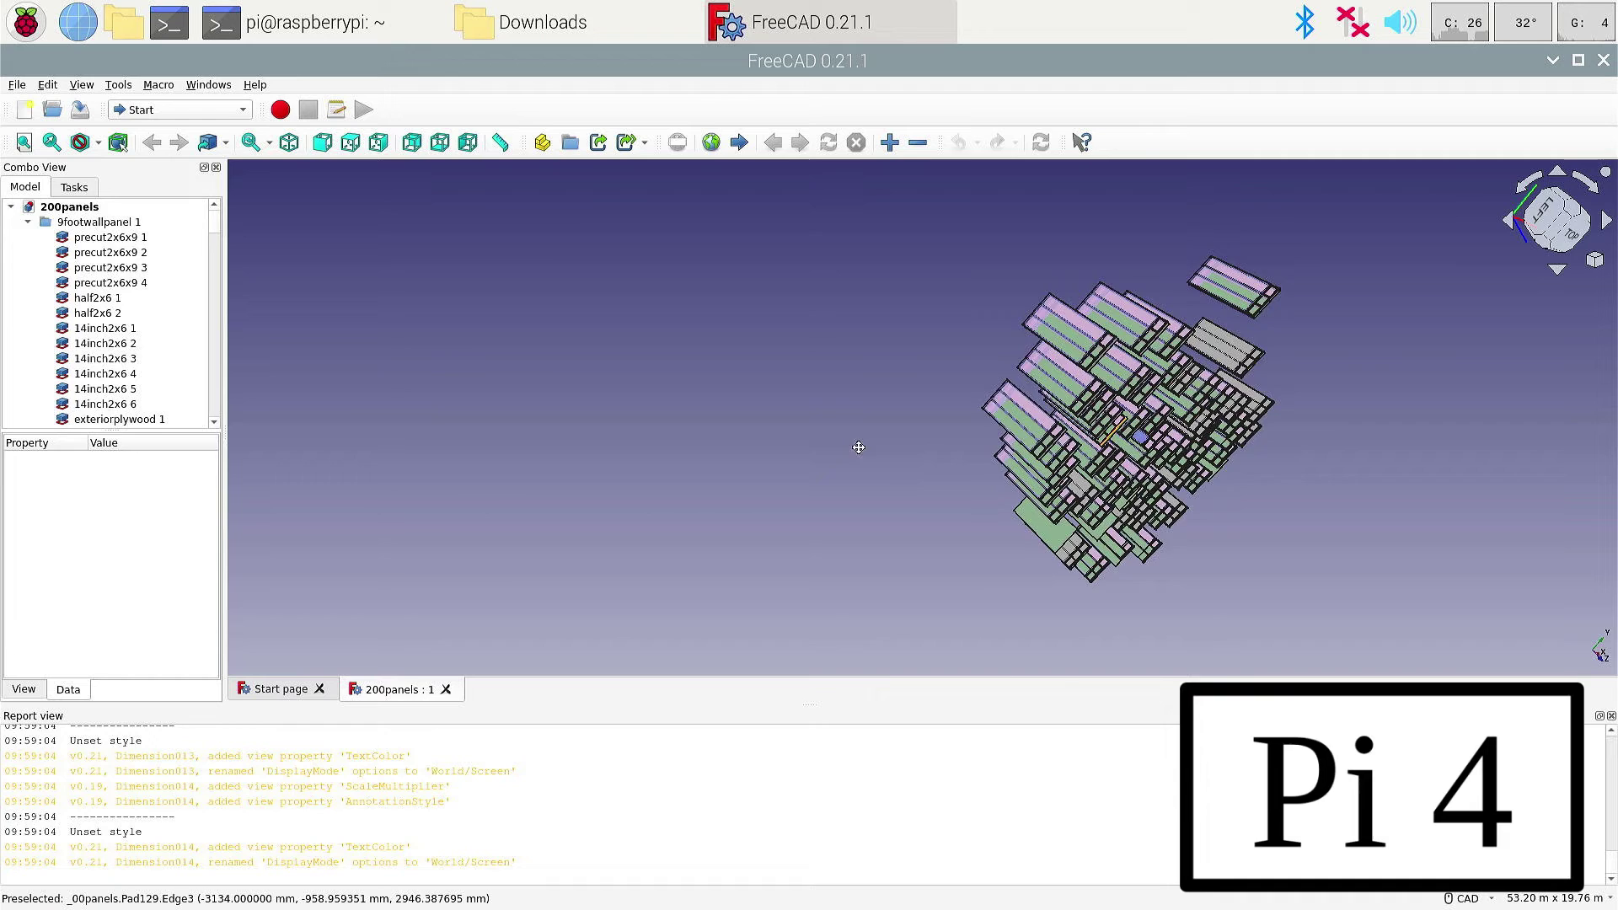
pyautogui.moveTo(859, 447); pyautogui.dragTo(551, 477, button='middle')
pyautogui.moveTo(717, 480); pyautogui.dragTo(918, 463, button='middle')
pyautogui.moveTo(646, 456); pyautogui.dragTo(1305, 419, button='middle')
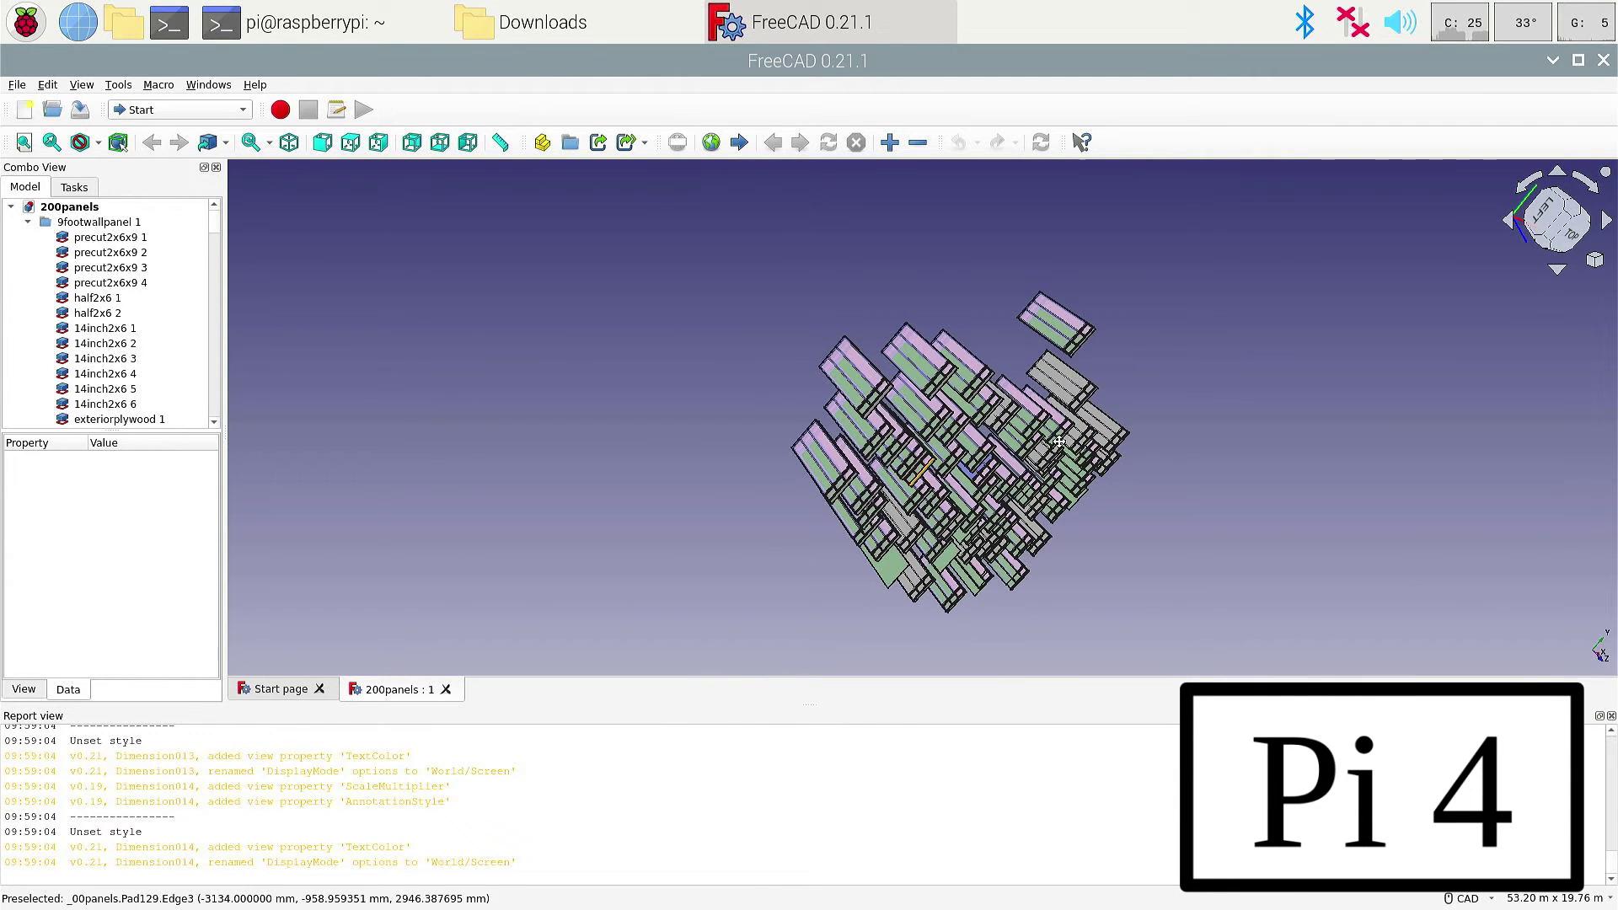
pyautogui.moveTo(1058, 442); pyautogui.dragTo(965, 435, button='middle')
pyautogui.moveTo(1346, 434); pyautogui.dragTo(358, 464, button='middle')
pyautogui.moveTo(1433, 413); pyautogui.dragTo(353, 515, button='middle')
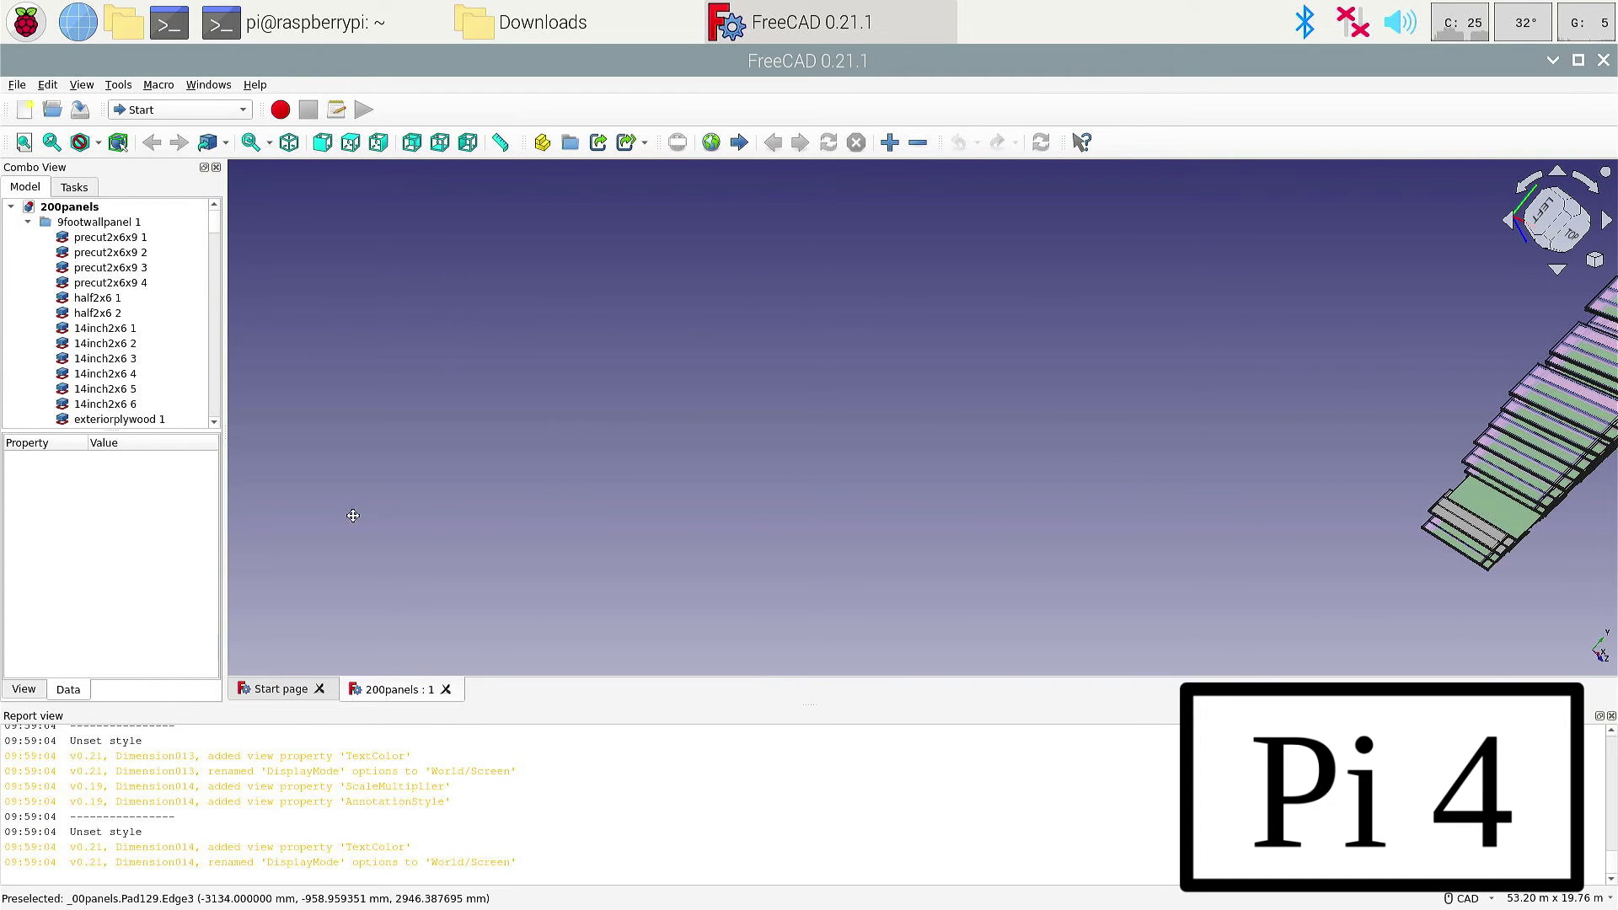
pyautogui.moveTo(1249, 439); pyautogui.dragTo(1131, 445, button='middle')
pyautogui.moveTo(376, 470); pyautogui.dragTo(1123, 456, button='middle')
pyautogui.moveTo(446, 468); pyautogui.dragTo(1186, 439, button='middle')
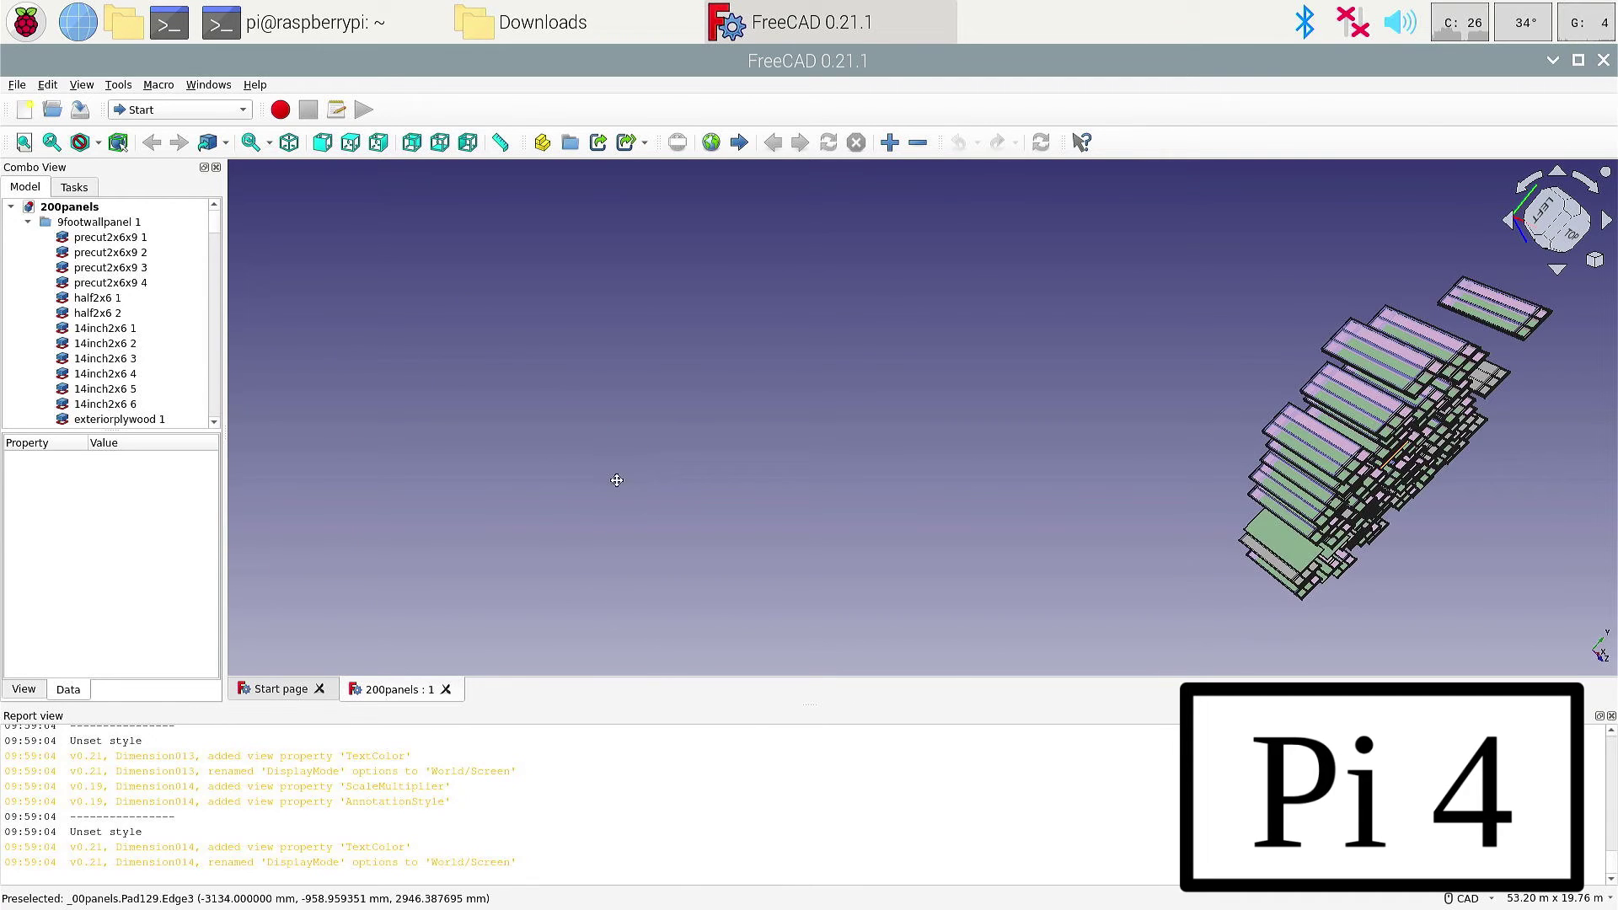
pyautogui.moveTo(617, 480); pyautogui.dragTo(1291, 427, button='middle')
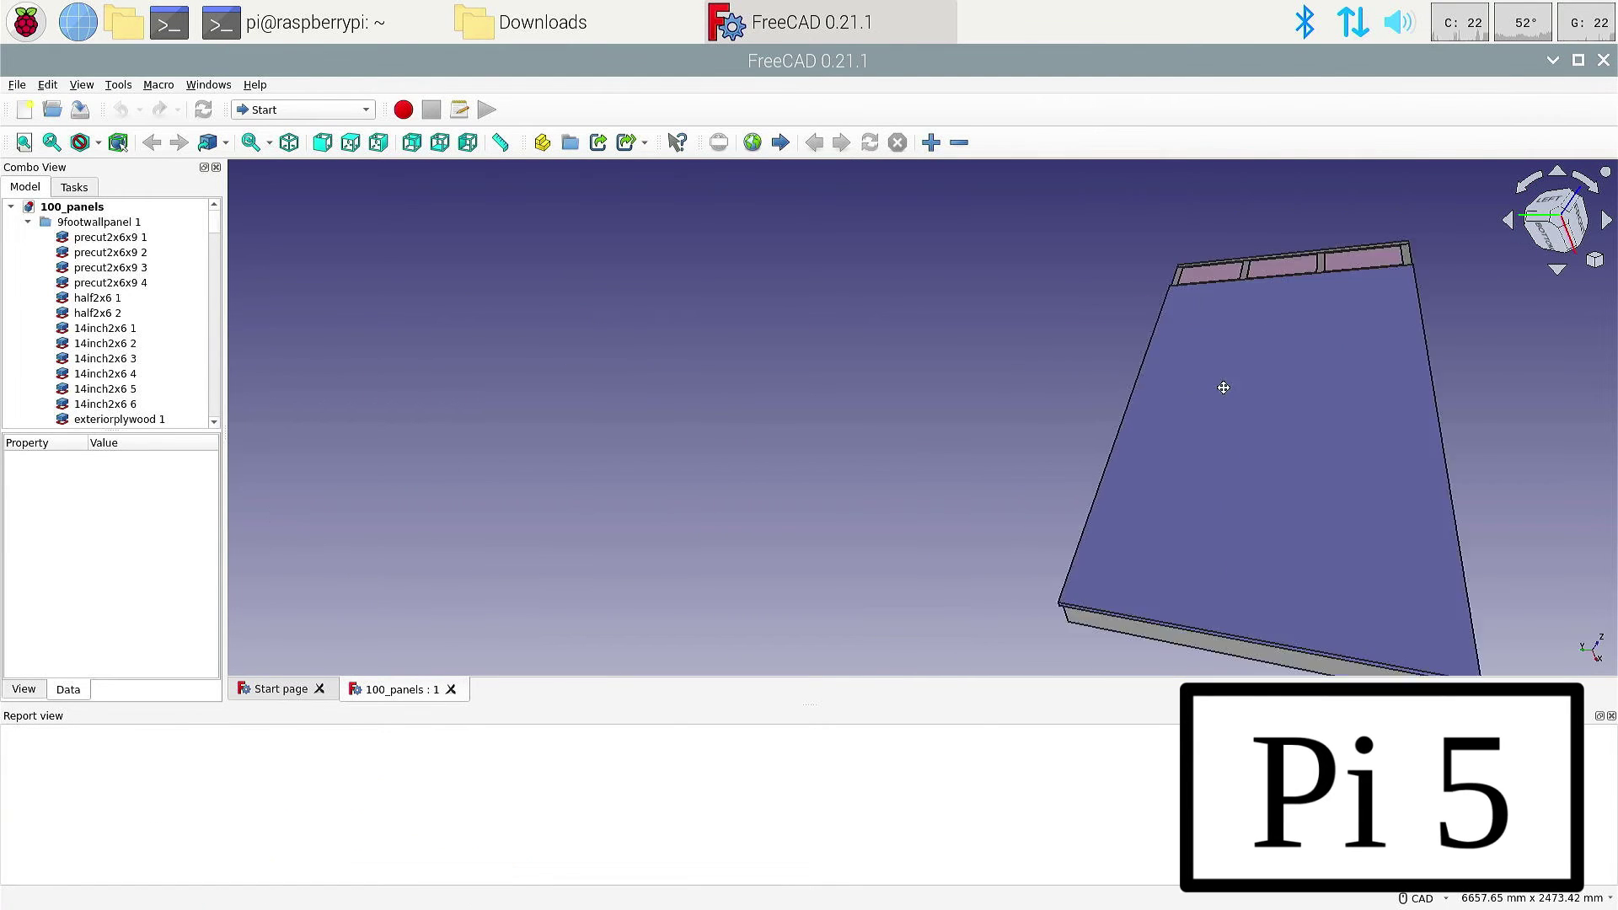
# Step: Examine how smoothly the 100_panels benchmark model pans on the Pi 5
pyautogui.moveTo(1221, 387); pyautogui.dragTo(1083, 592, button='middle')
pyautogui.moveTo(947, 429); pyautogui.dragTo(1216, 403, button='middle')
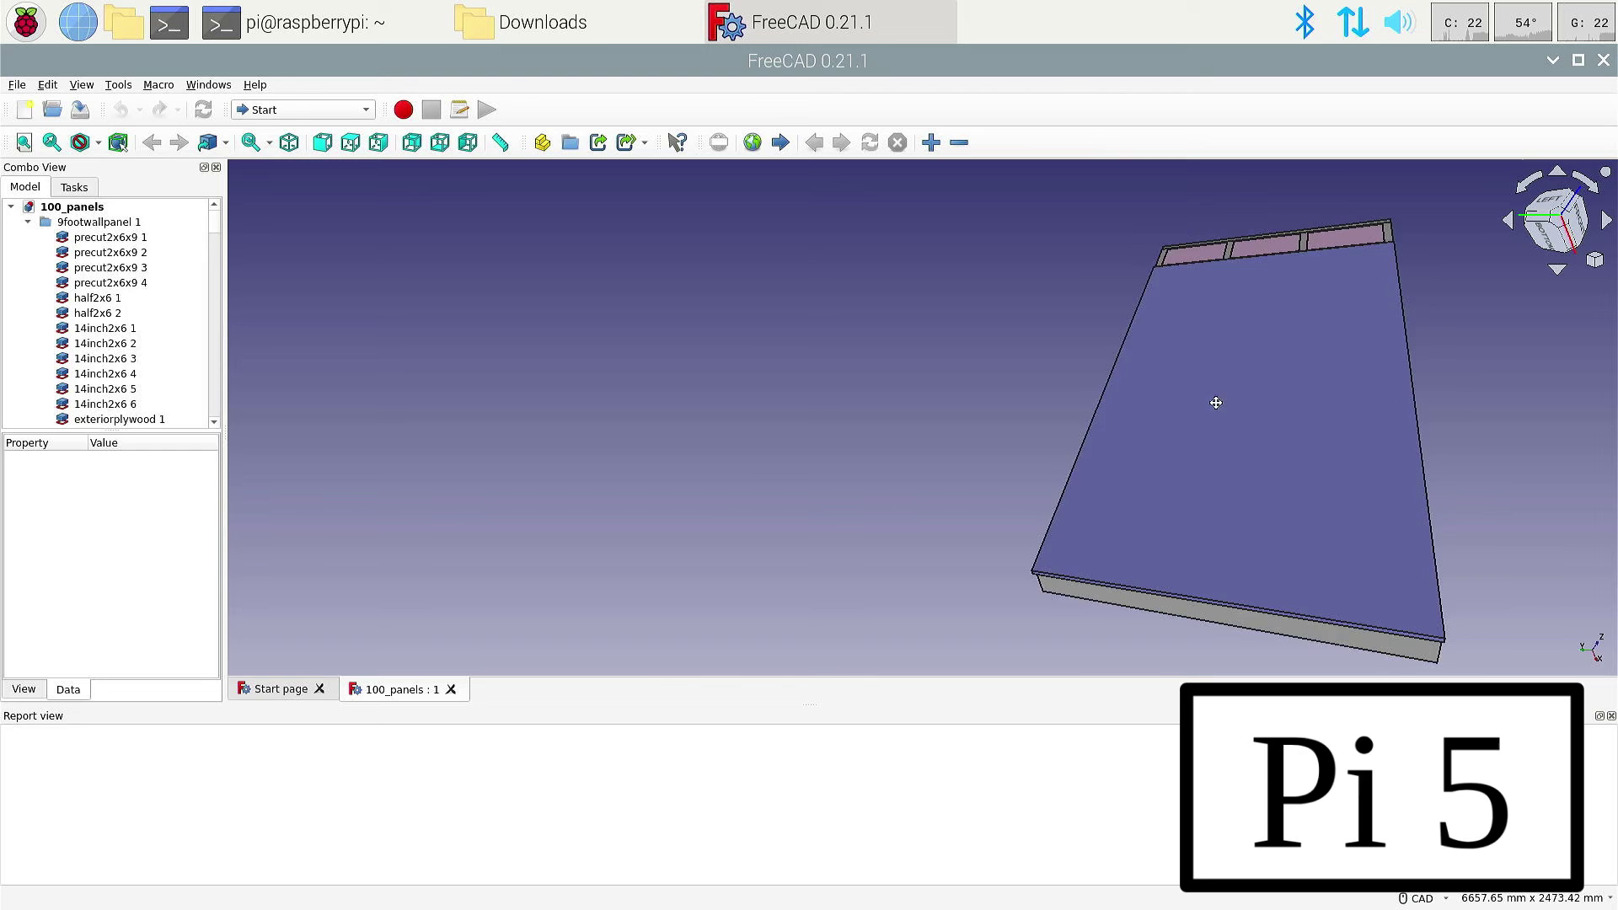
pyautogui.moveTo(668, 452); pyautogui.dragTo(1018, 408, button='middle')
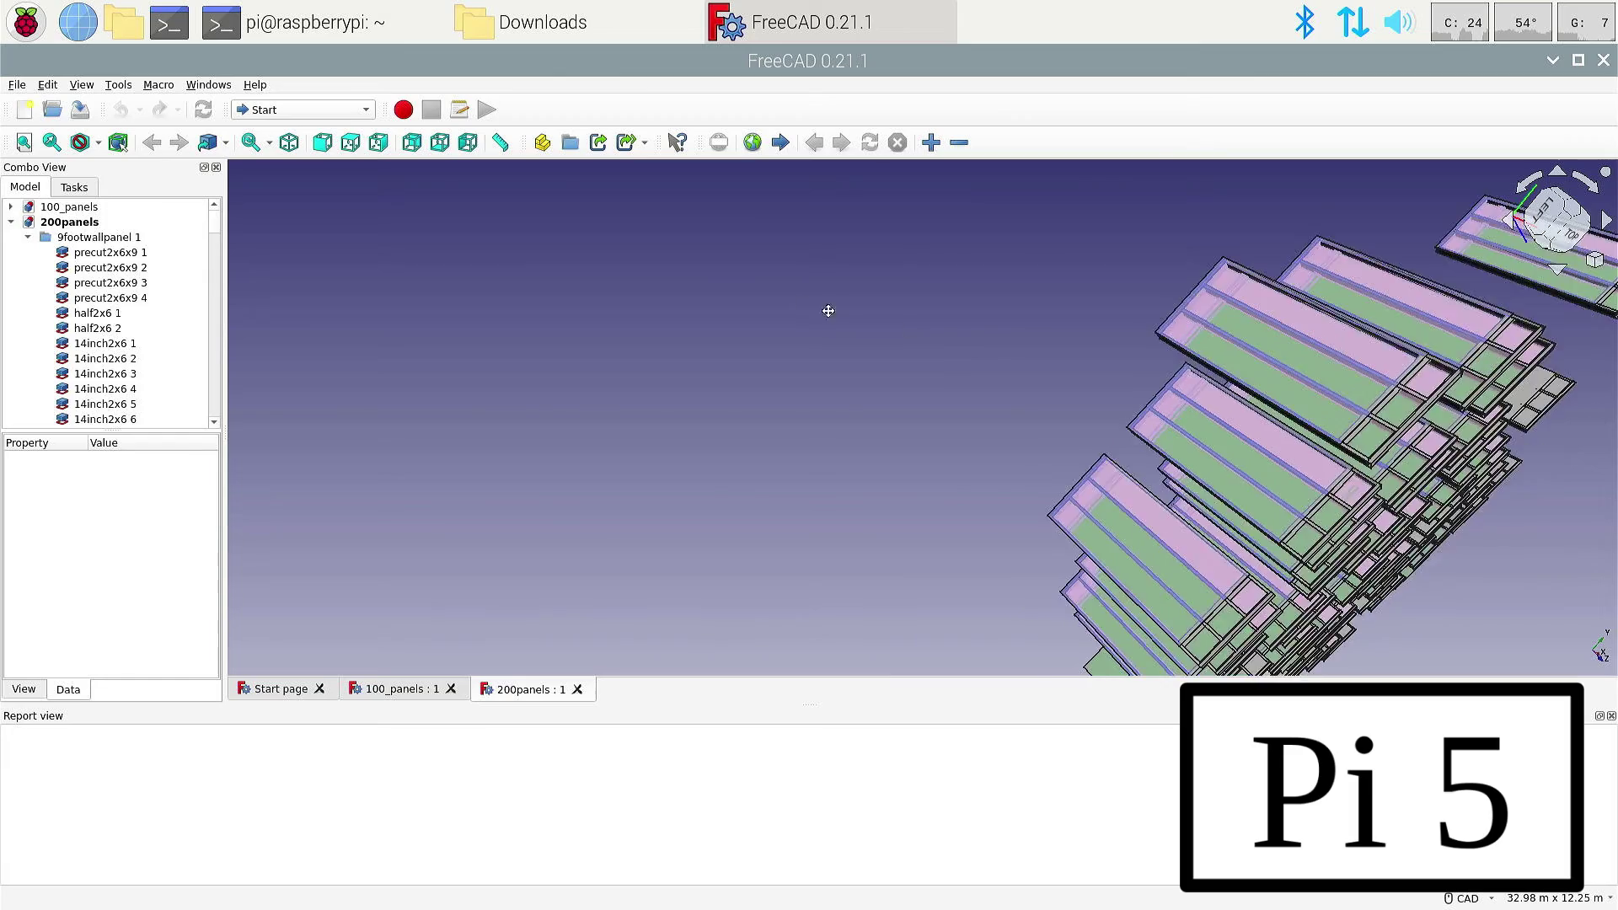
# Step: Examine the 200panels benchmark model on the Pi 5, panning it repeatedly from side to side to judge the view's responsiveness
pyautogui.moveTo(686, 246); pyautogui.dragTo(1033, 479, button='middle')
pyautogui.moveTo(1090, 422); pyautogui.dragTo(1130, 403, button='middle')
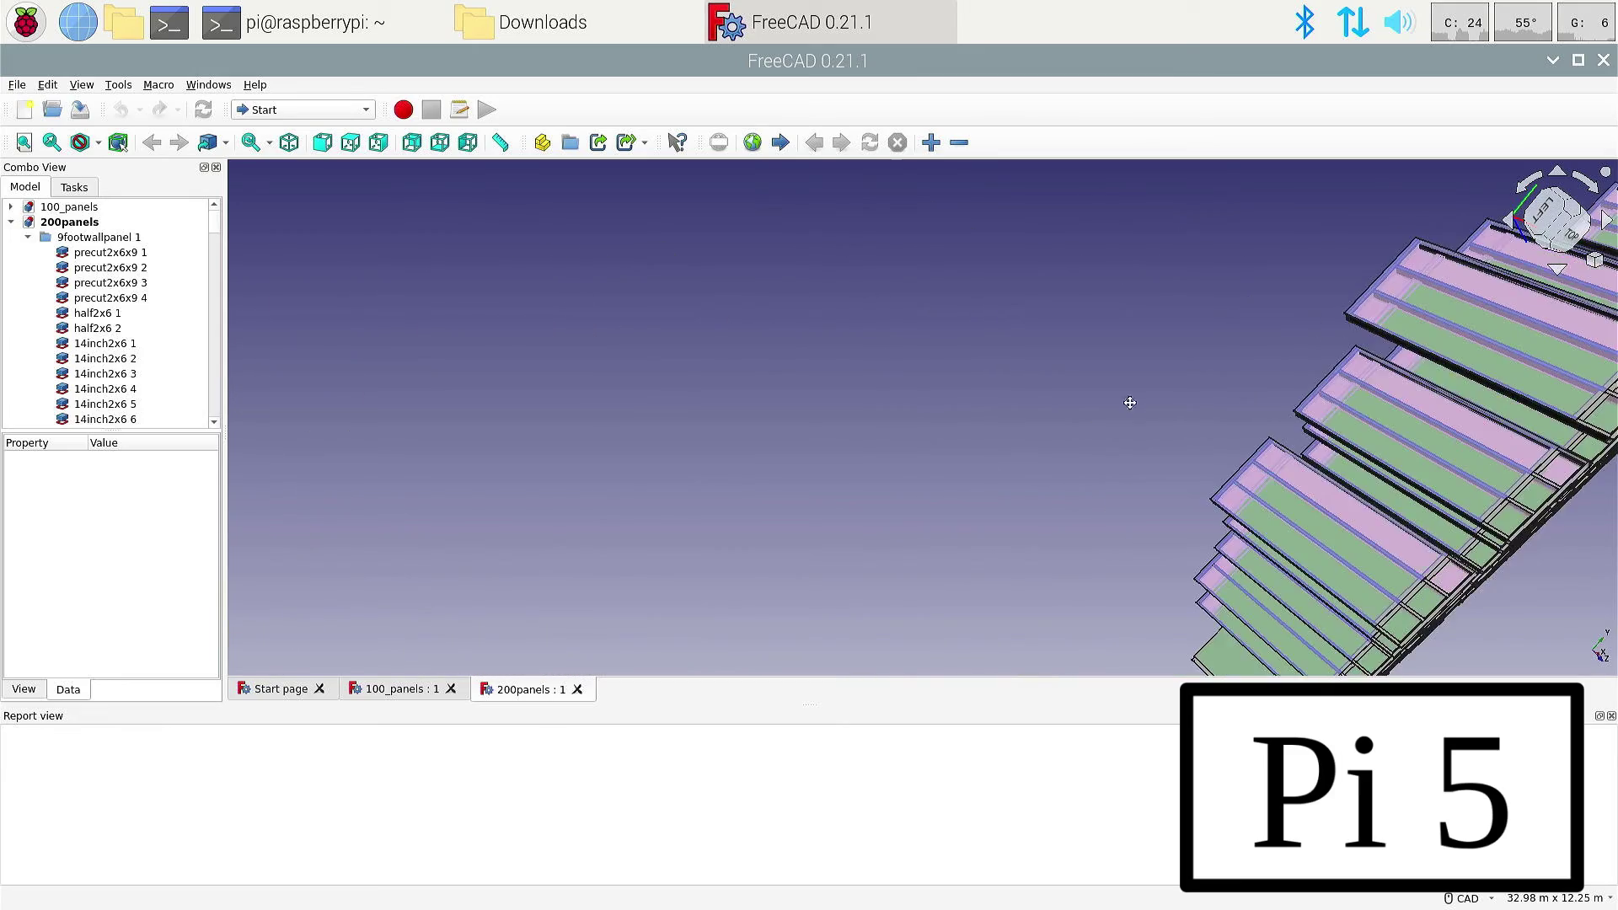
pyautogui.moveTo(779, 420); pyautogui.dragTo(1202, 412, button='middle')
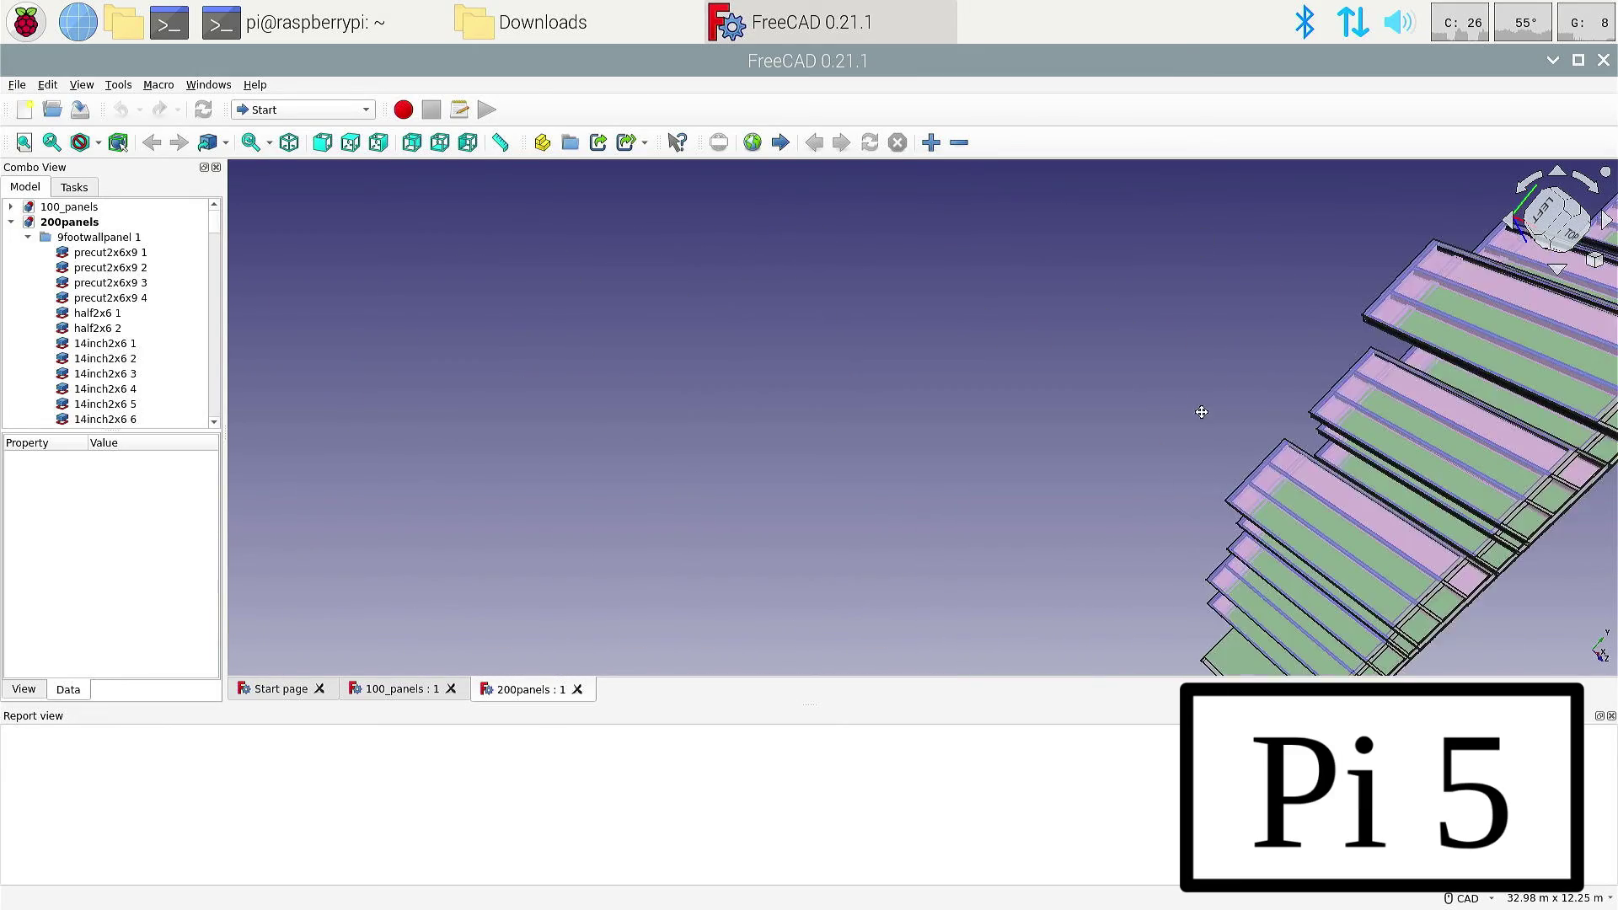
pyautogui.moveTo(990, 428); pyautogui.dragTo(1068, 387, button='middle')
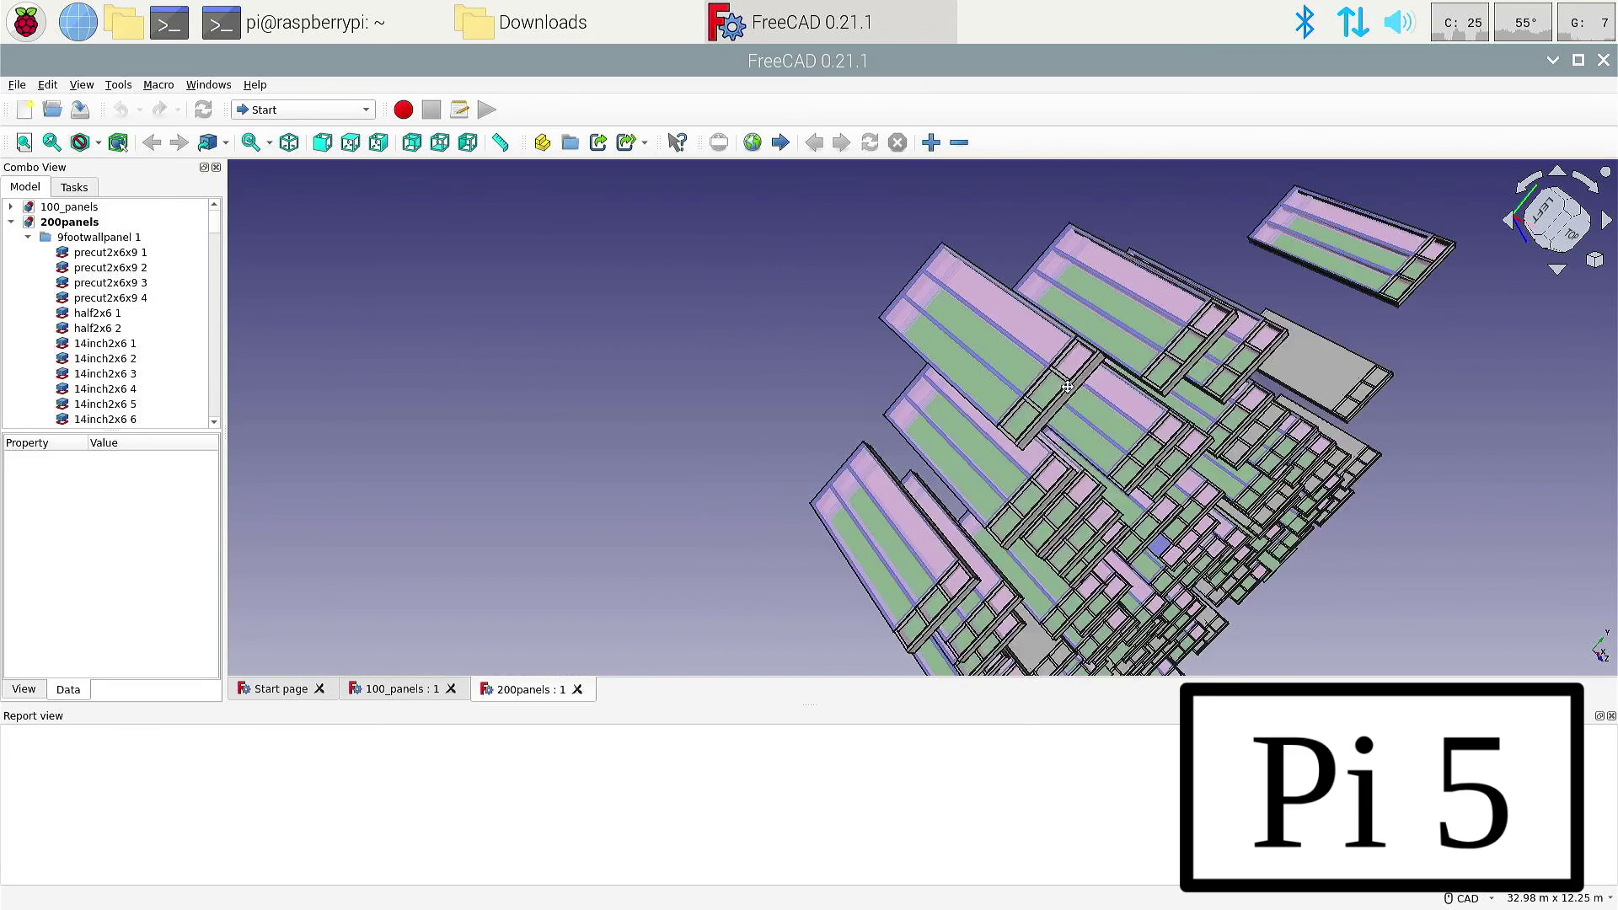
pyautogui.moveTo(689, 396); pyautogui.dragTo(1271, 439, button='middle')
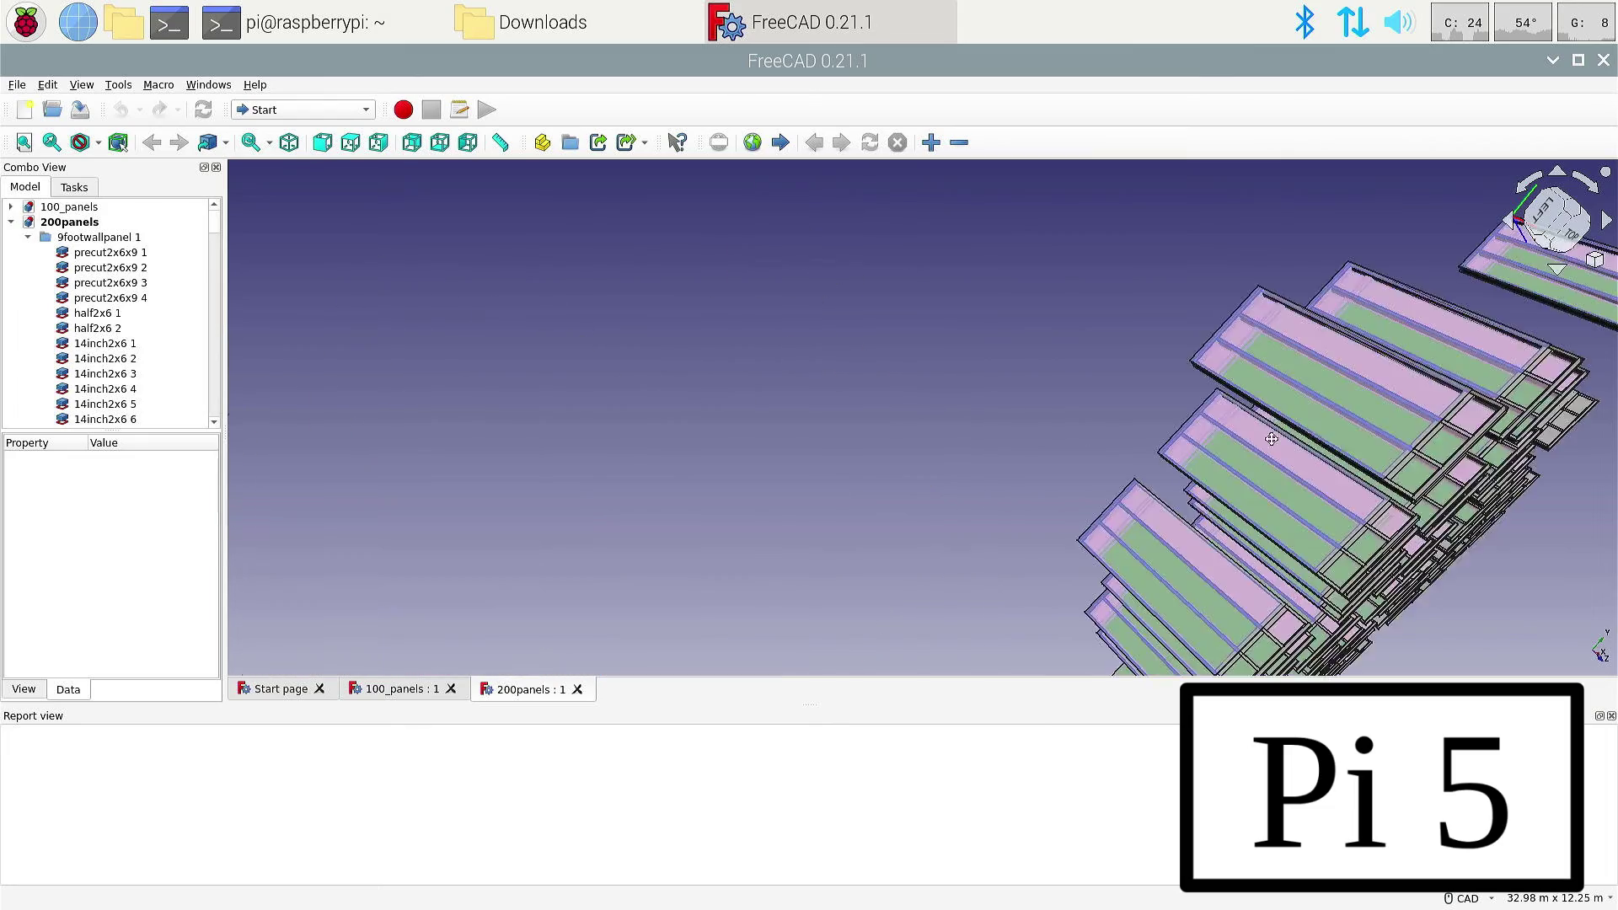
pyautogui.moveTo(557, 441); pyautogui.dragTo(1088, 429, button='middle')
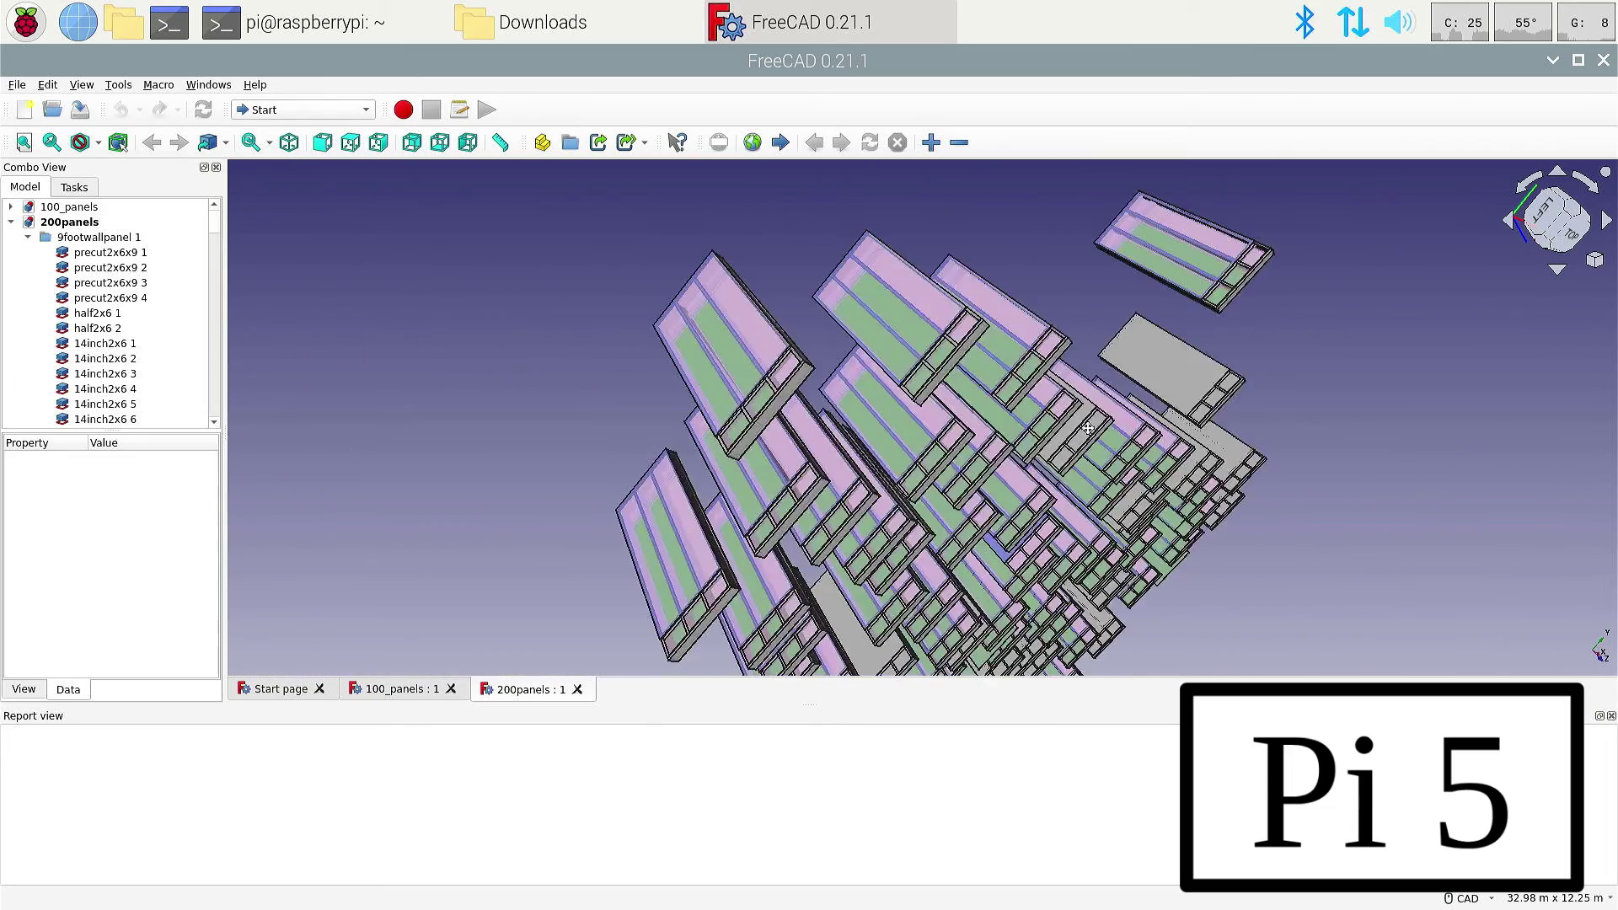
pyautogui.moveTo(790, 406); pyautogui.dragTo(1111, 361, button='middle')
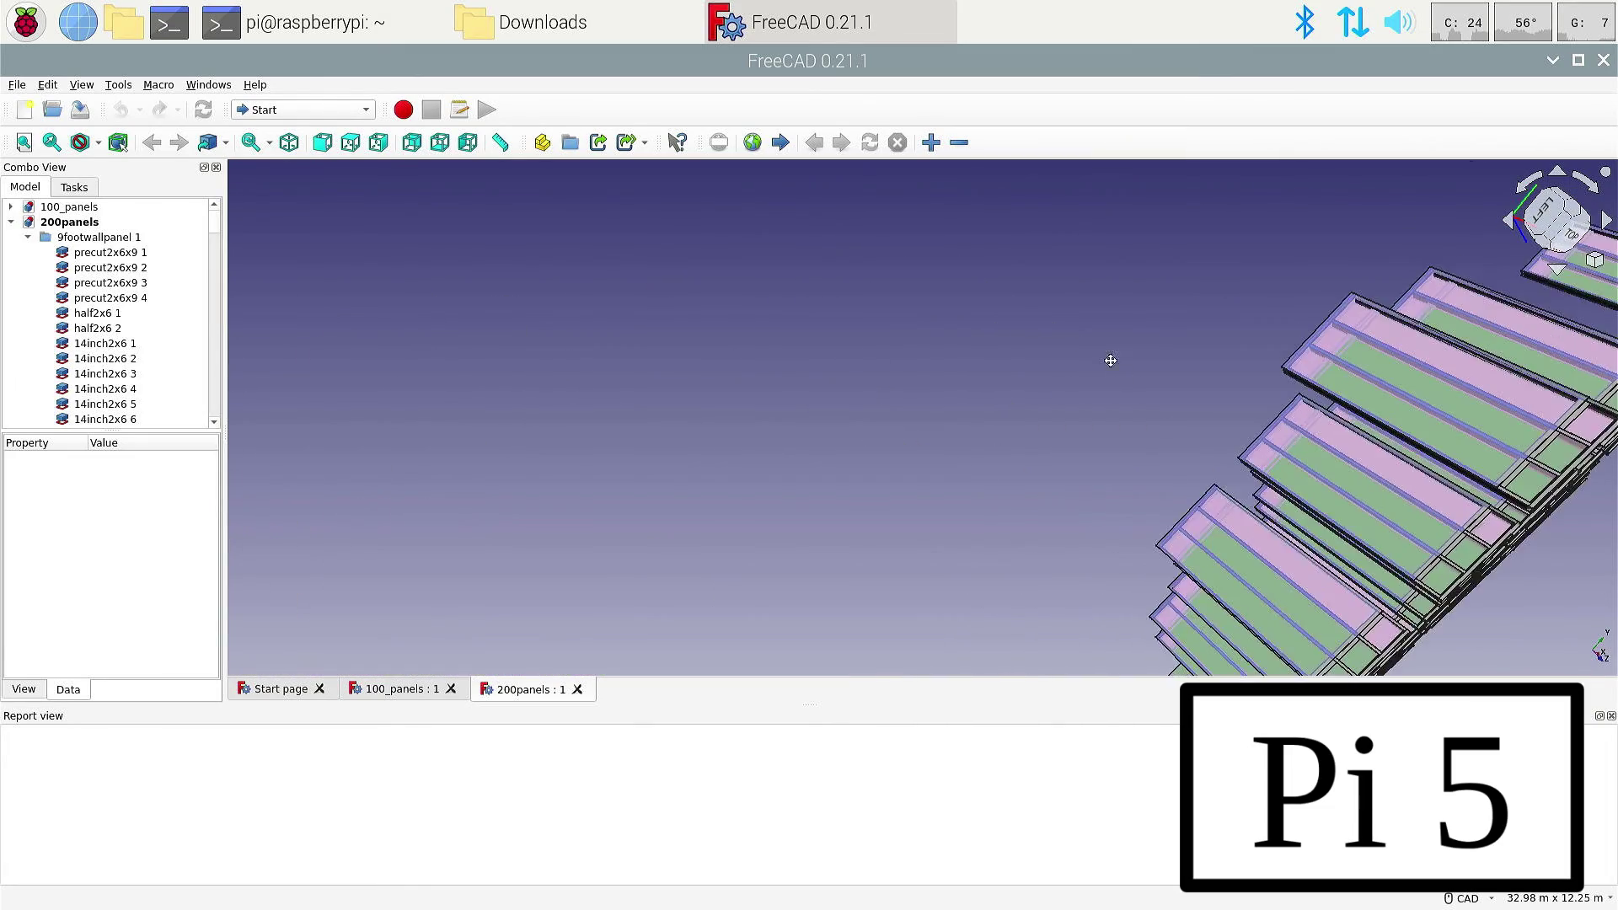
pyautogui.moveTo(739, 413); pyautogui.dragTo(868, 512, button='middle')
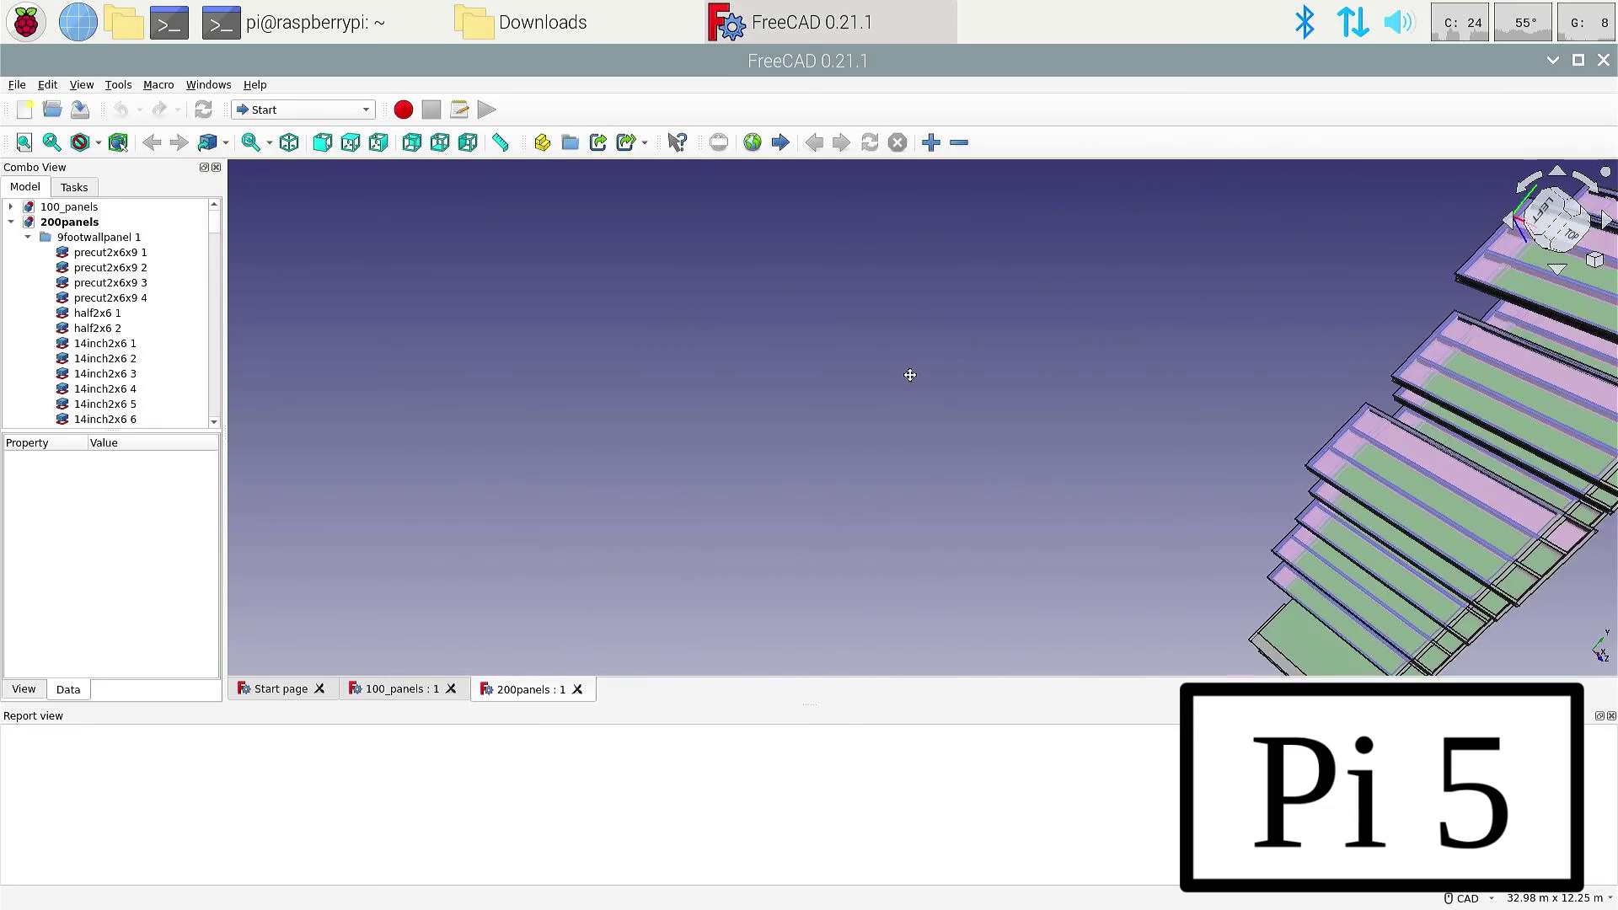
pyautogui.moveTo(1151, 385)
pyautogui.mouseDown(button='middle')
pyautogui.moveTo(589, 447)
pyautogui.moveTo(1130, 391)
pyautogui.mouseUp(button='middle')
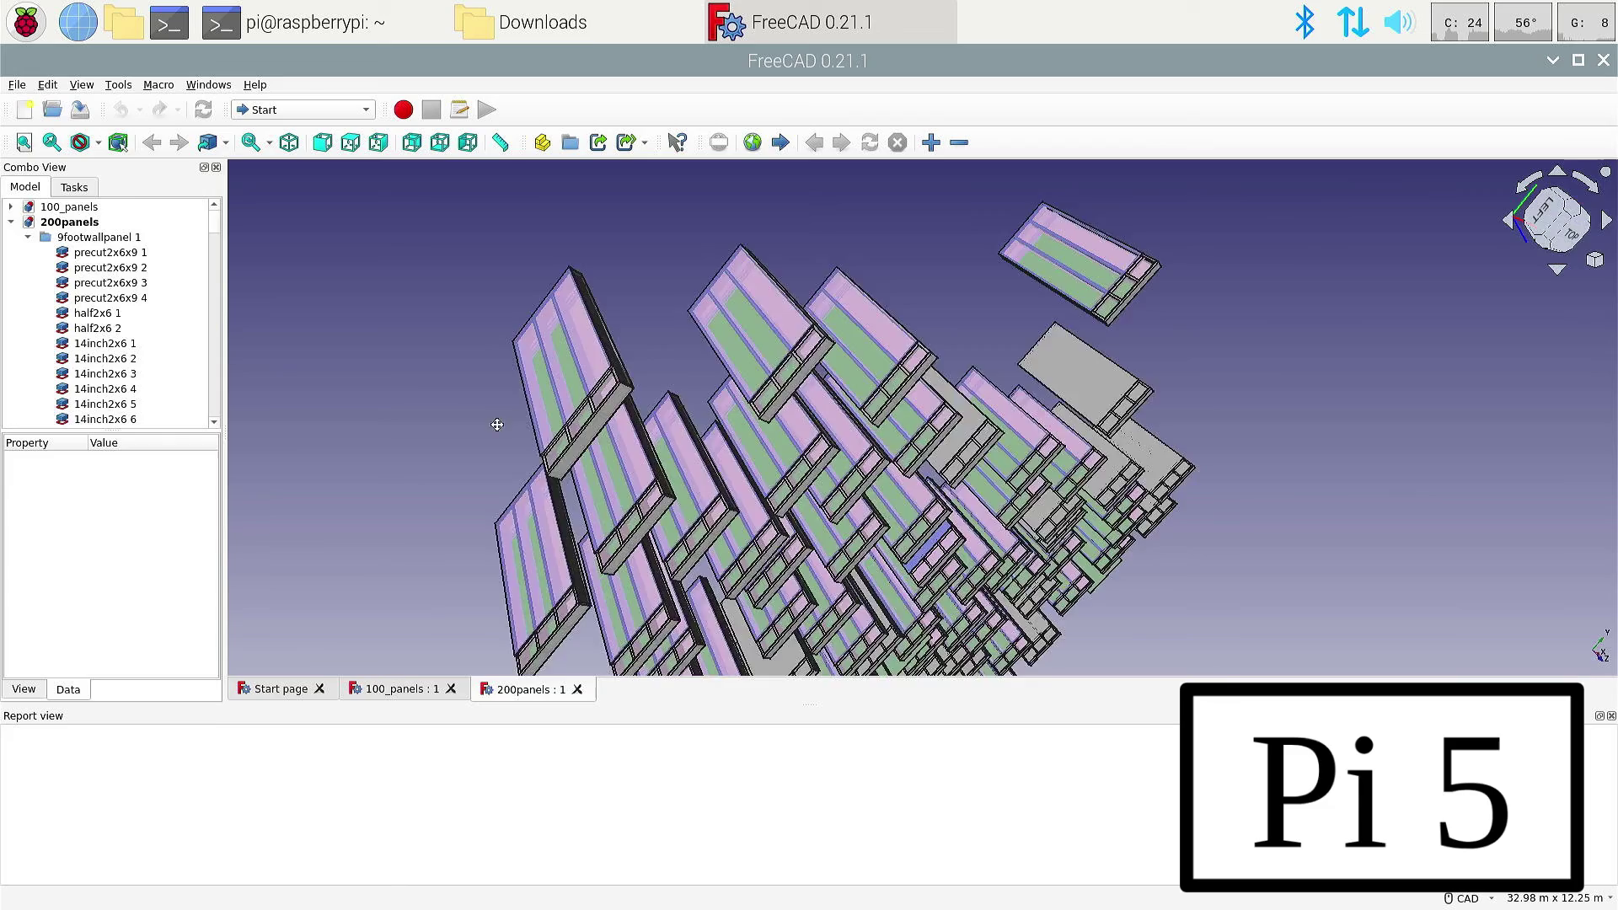
pyautogui.moveTo(498, 424); pyautogui.dragTo(1252, 402, button='middle')
pyautogui.moveTo(446, 437); pyautogui.dragTo(1143, 429, button='middle')
pyautogui.moveTo(550, 441); pyautogui.dragTo(1183, 427, button='middle')
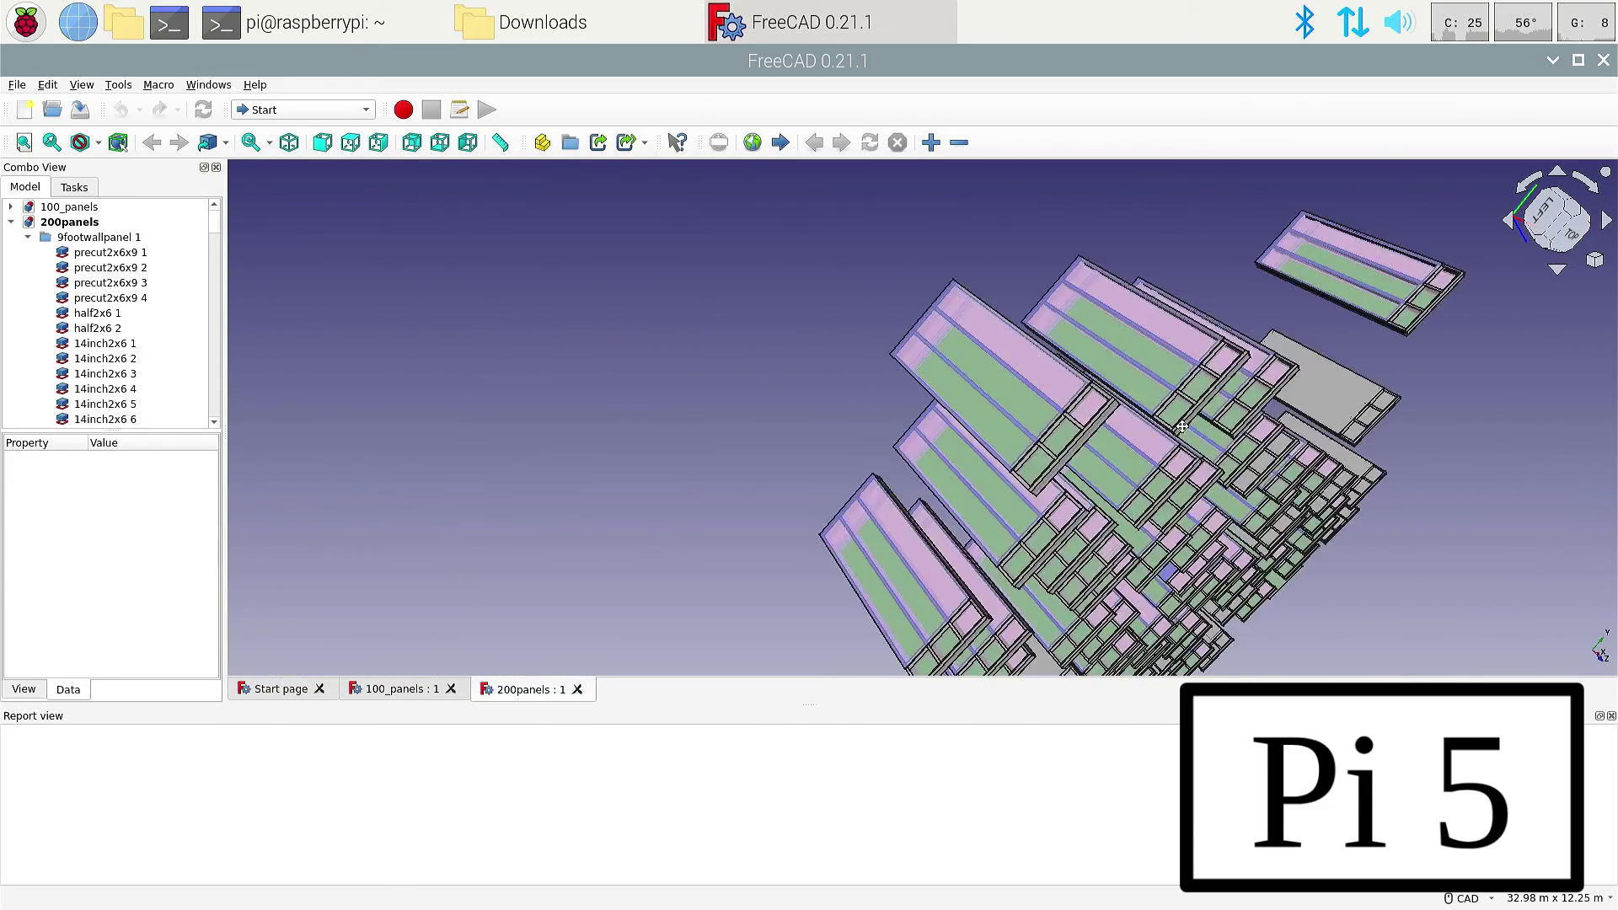